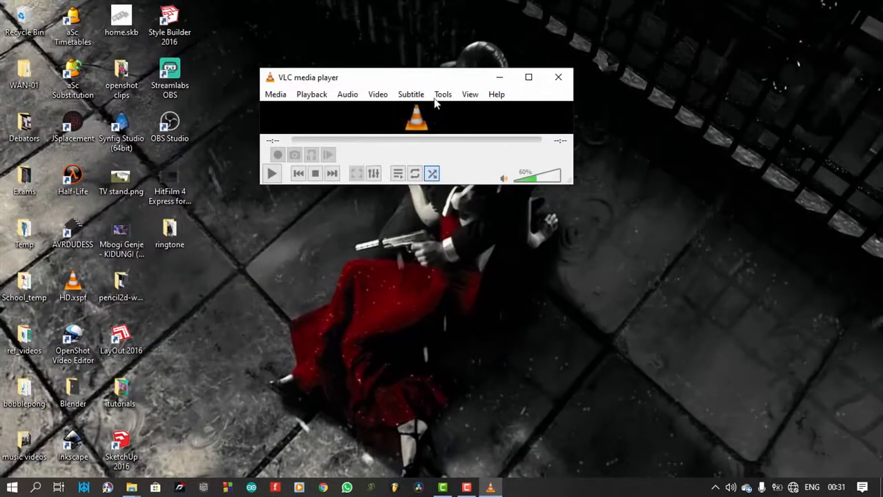
# View VLC's About information, close it, and reposition the player window on the desktop.
pyautogui.click(496, 95)
pyautogui.click(516, 144)
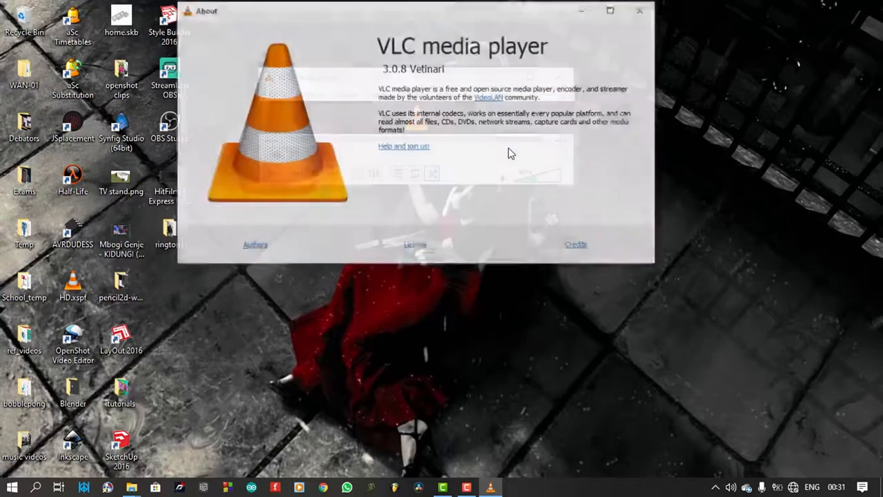
pyautogui.click(636, 13)
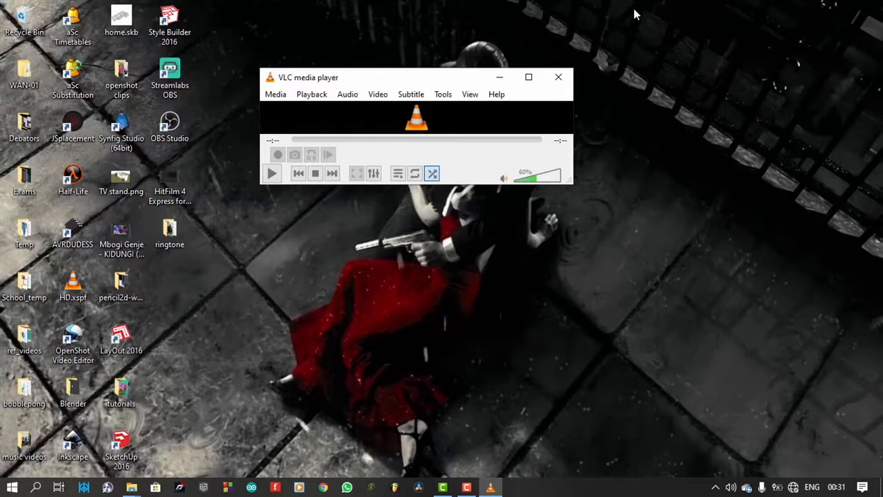
pyautogui.moveTo(410, 78); pyautogui.dragTo(489, 101)
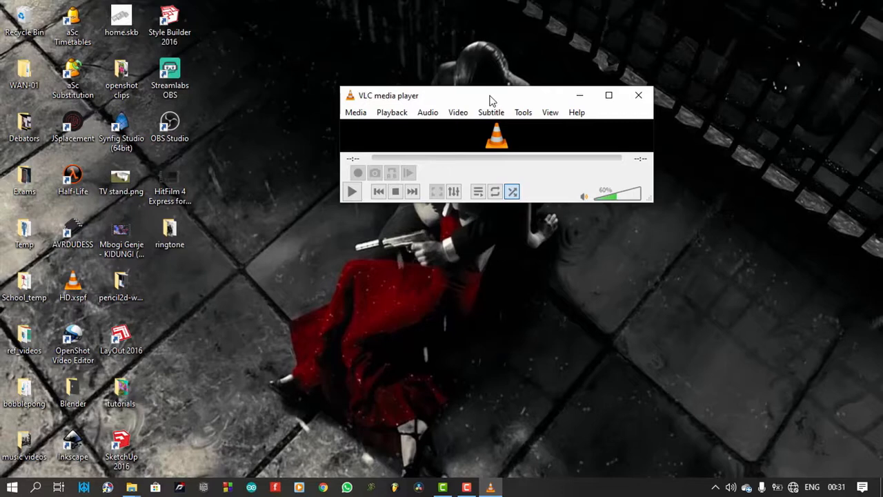
# Launch Snipping Tool and capture the whole desktop with a Full-screen Snip.
pyautogui.press('super')
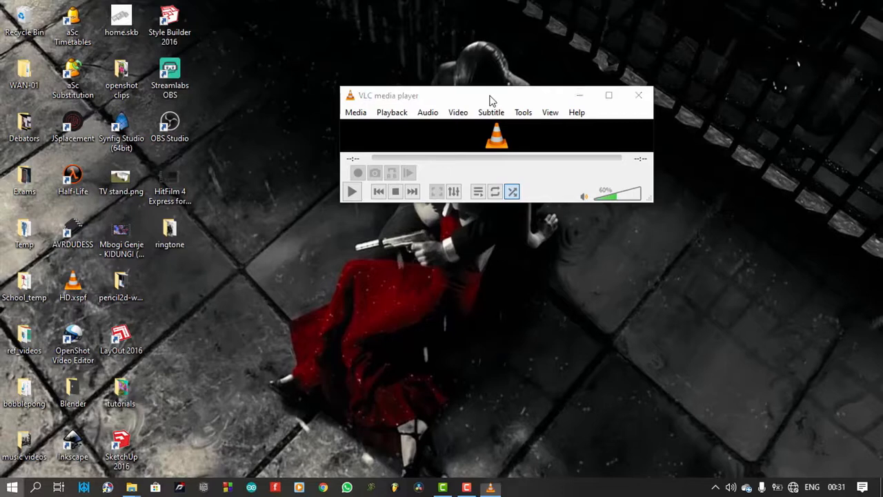
pyautogui.write('snip')
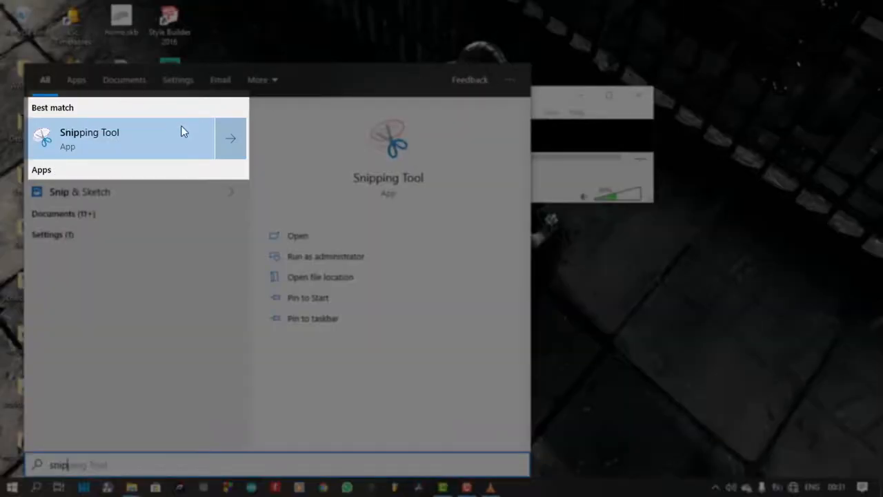
pyautogui.click(144, 133)
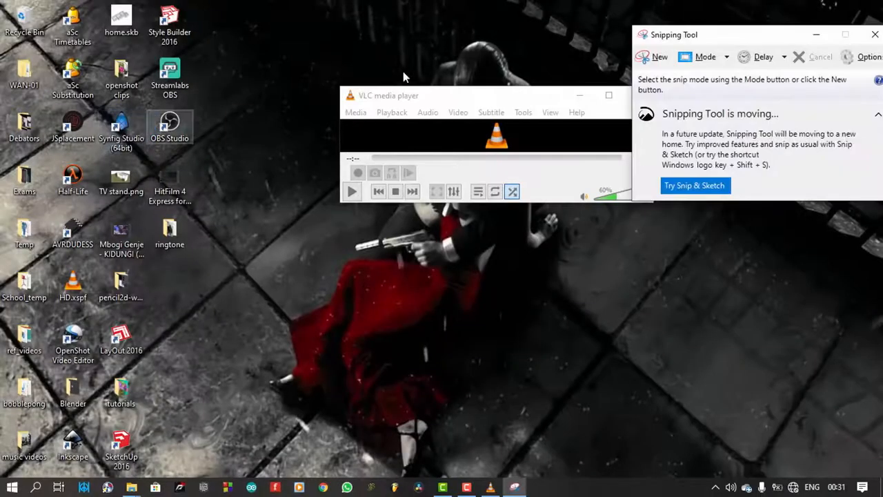
pyautogui.moveTo(713, 33); pyautogui.dragTo(481, 39)
pyautogui.click(489, 54)
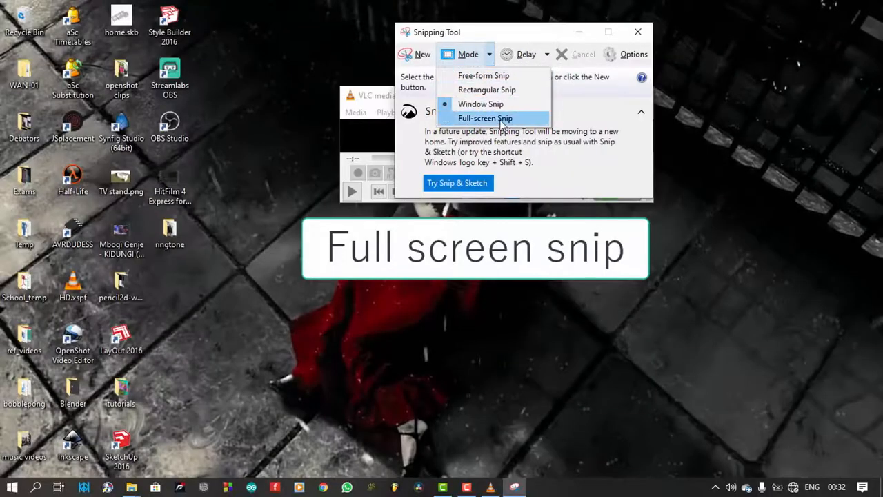
pyautogui.click(502, 122)
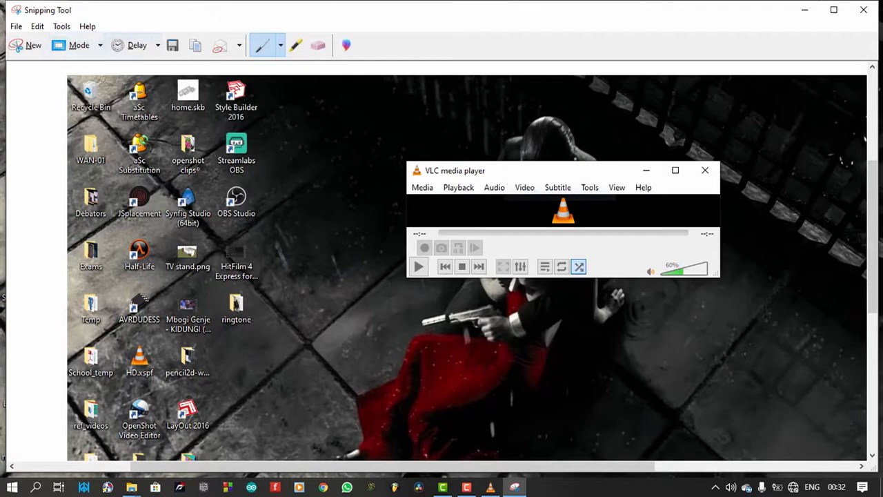
# Capture the area around the VLC media player window with a Rectangular Snip.
pyautogui.click(100, 45)
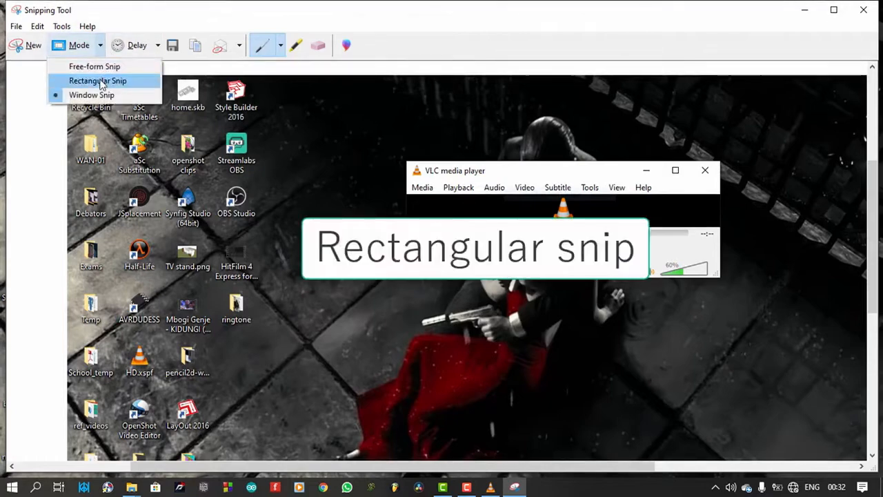
pyautogui.click(100, 79)
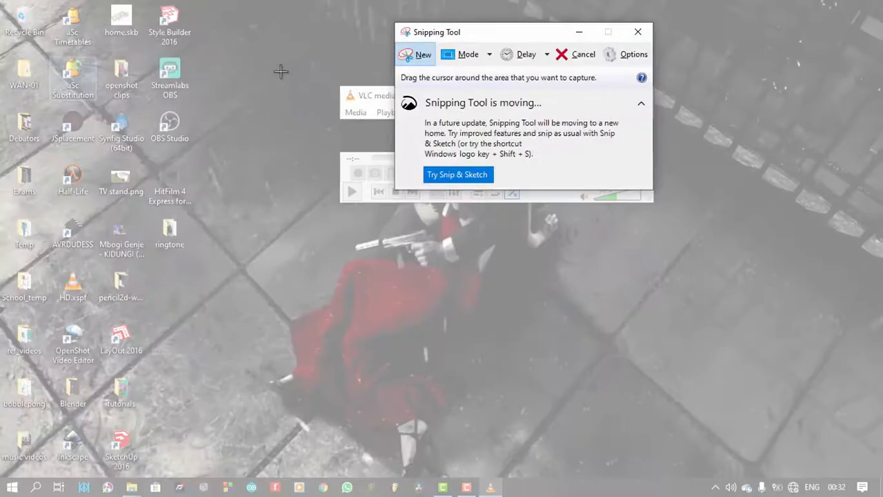
pyautogui.moveTo(288, 67); pyautogui.dragTo(691, 226)
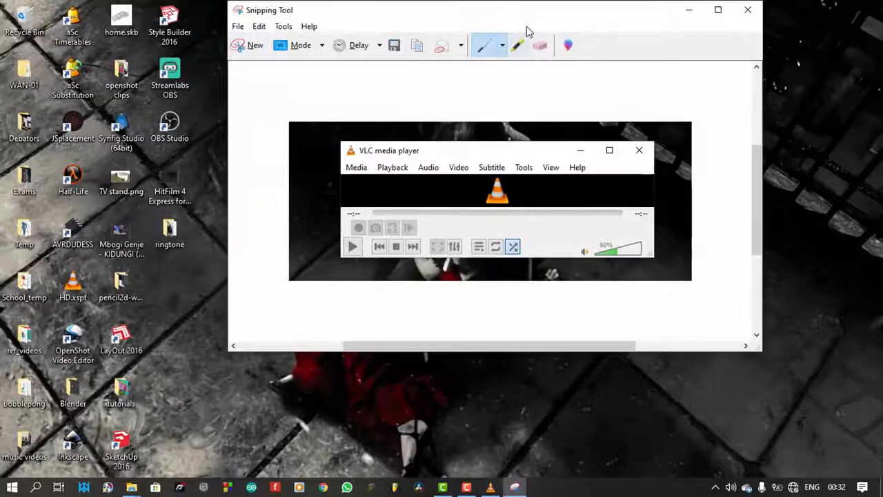
# Take a new Window Snip of the VLC media player window.
pyautogui.click(306, 54)
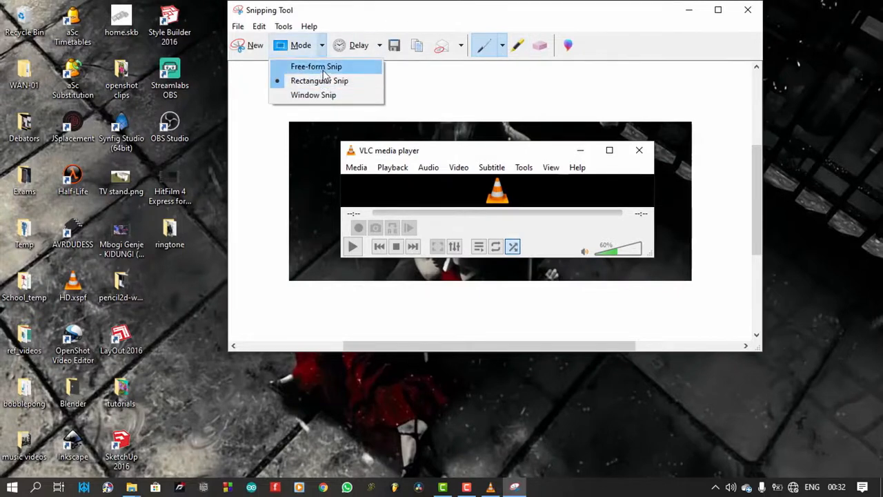
pyautogui.click(319, 93)
pyautogui.click(254, 45)
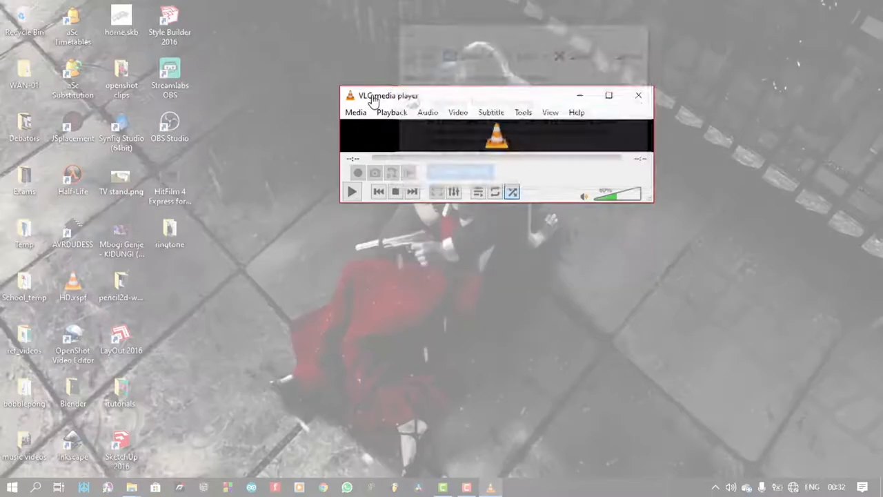
pyautogui.click(373, 102)
# Capture an irregular area around the desktop icons with a Free-form Snip and move the snip window toward the screen's centre.
pyautogui.click(371, 46)
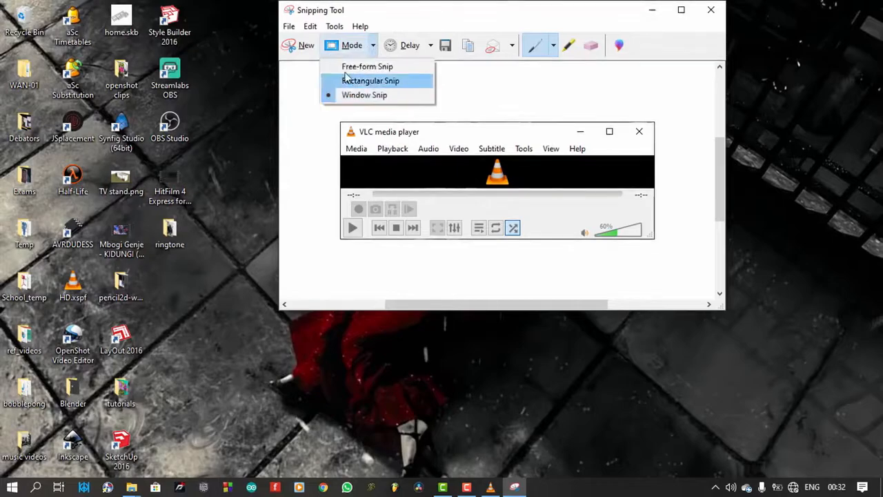
pyautogui.click(366, 63)
pyautogui.click(305, 47)
pyautogui.moveTo(72, 72)
pyautogui.mouseDown()
pyautogui.moveTo(172, 68)
pyautogui.moveTo(149, 252)
pyautogui.moveTo(72, 73)
pyautogui.mouseUp()
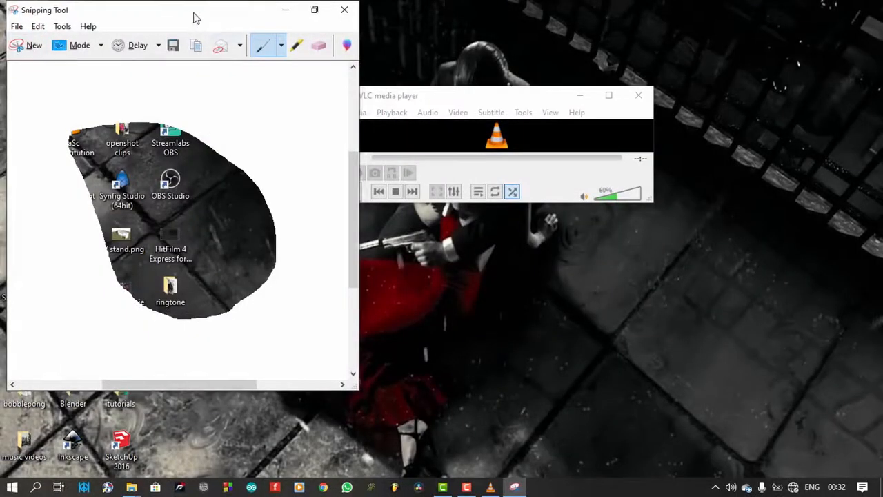
pyautogui.doubleClick(193, 16)
pyautogui.doubleClick(263, 12)
pyautogui.moveTo(228, 6); pyautogui.dragTo(437, 62)
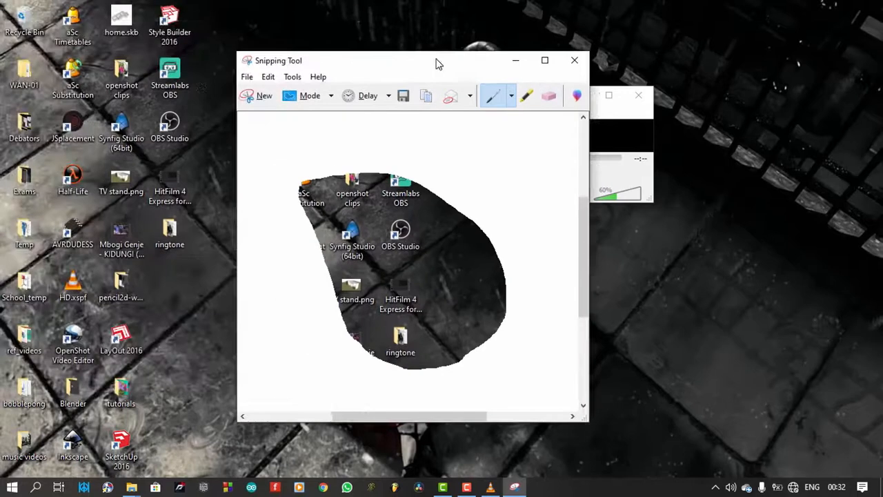
# Open the save dialog for the free-form snip, cancel it, and close Snipping Tool without saving.
pyautogui.click(245, 77)
pyautogui.click(269, 111)
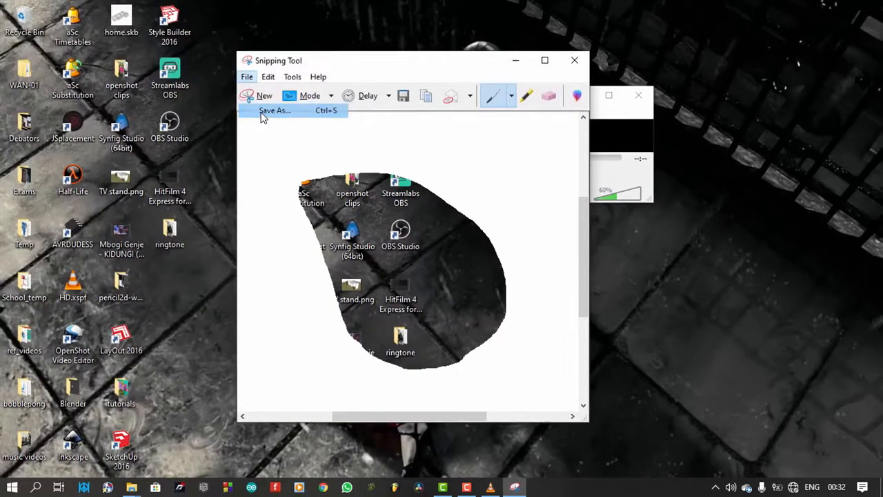
pyautogui.click(633, 372)
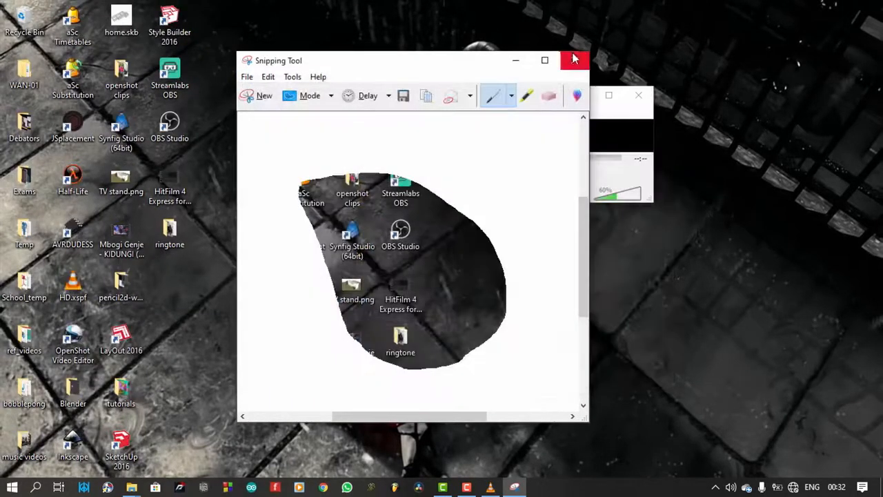
pyautogui.click(575, 61)
pyautogui.click(472, 256)
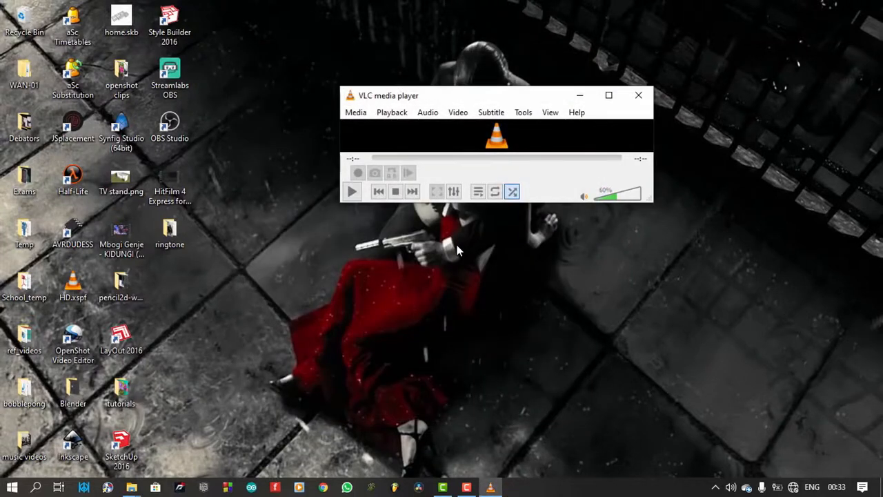
# Launch Snip & Sketch, view its settings including the Print Screen shortcut option, and close it.
pyautogui.press('super')
pyautogui.write('snip')
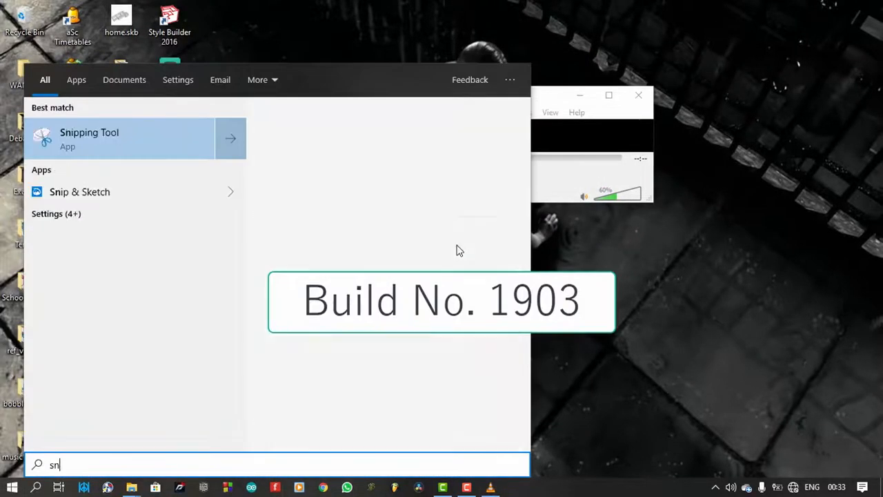
pyautogui.click(101, 193)
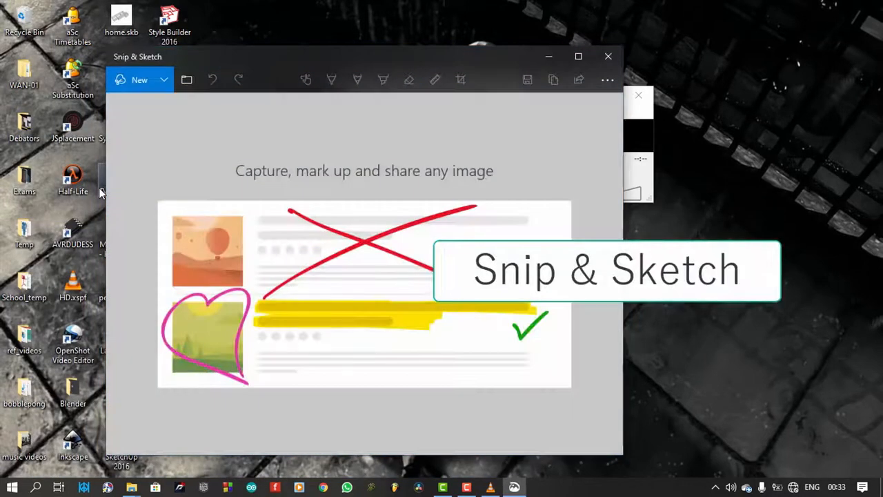
pyautogui.click(607, 79)
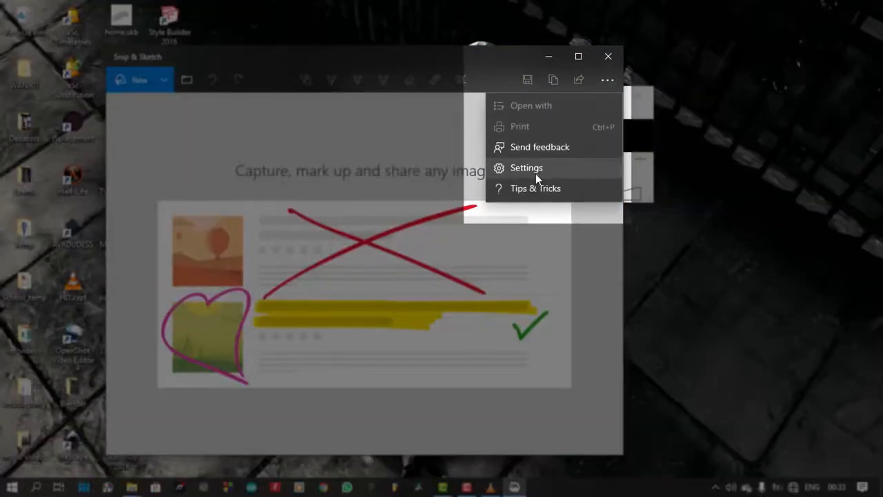
pyautogui.click(535, 173)
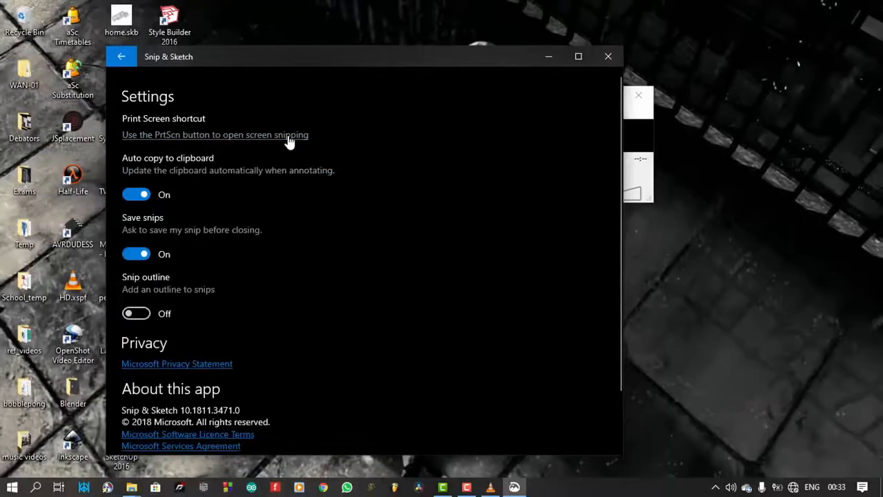
pyautogui.click(607, 56)
# Capture the VLC window using the Print Screen snipping shortcut, view the snip in Snip & Sketch, and close it.
pyautogui.press('Print')
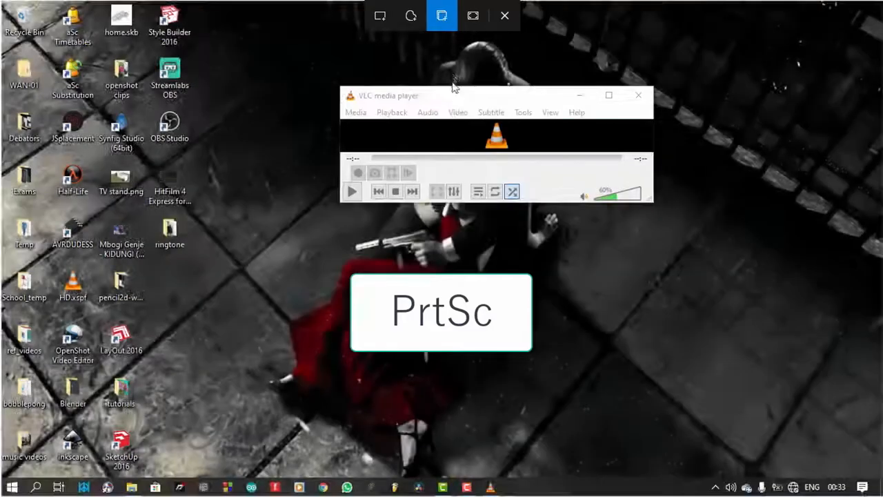
pyautogui.click(455, 111)
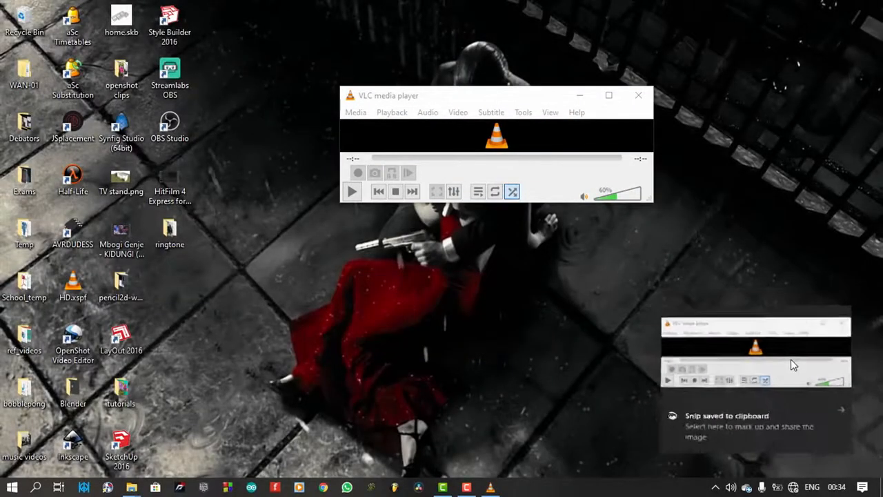
pyautogui.click(790, 359)
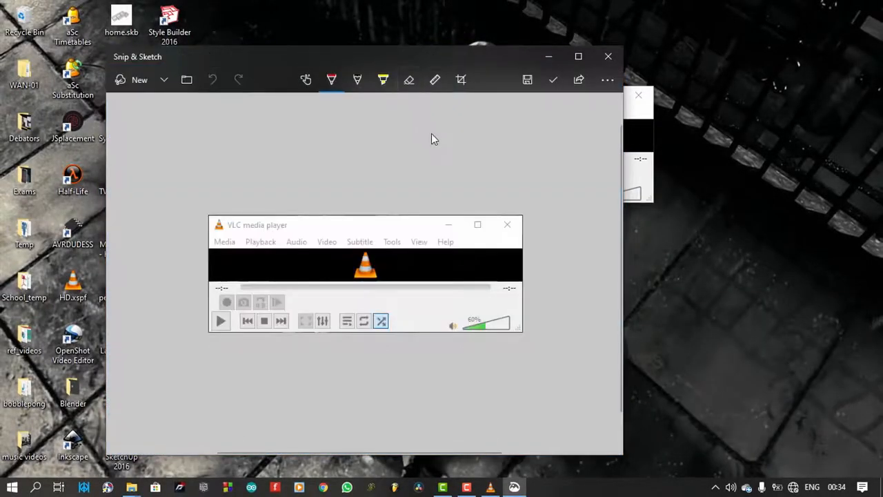
pyautogui.click(608, 56)
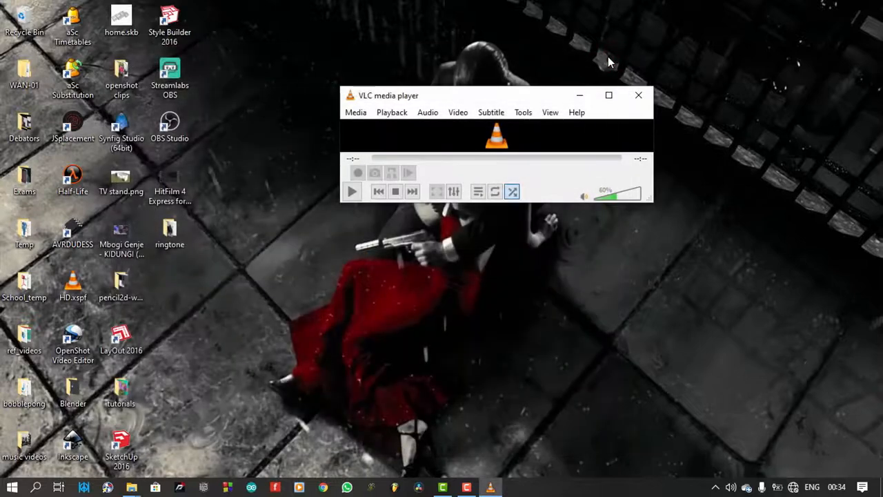
# Open a capture device in VLC with capture mode Desktop and set the desired frame rate to 30.00 f/s.
pyautogui.click(354, 115)
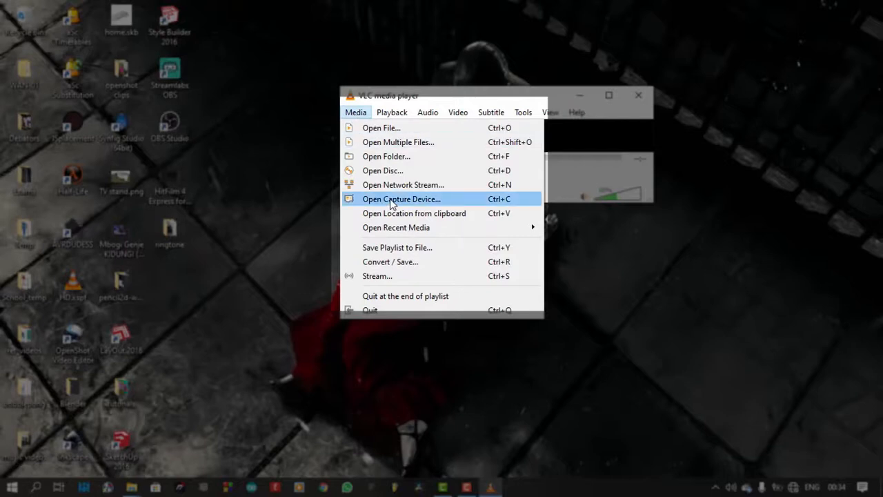
pyautogui.hotkey('ctrl', 'c')
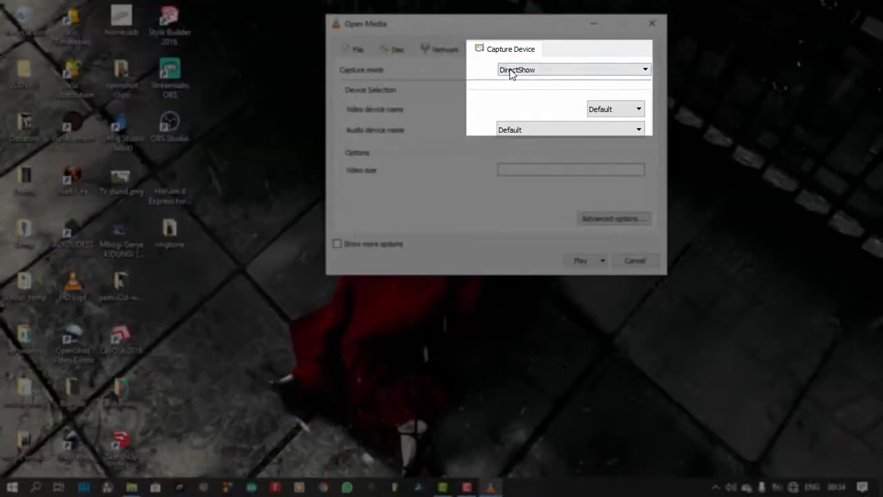
pyautogui.click(542, 75)
pyautogui.click(524, 96)
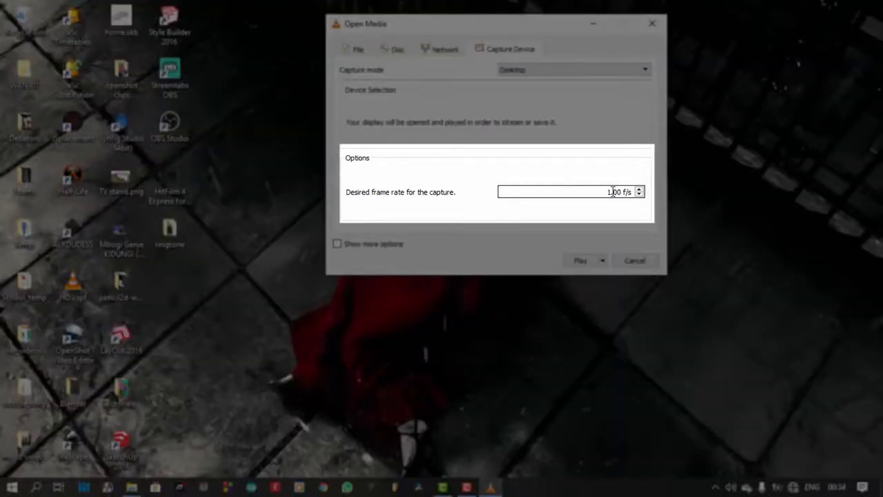
pyautogui.moveTo(612, 192); pyautogui.dragTo(604, 193)
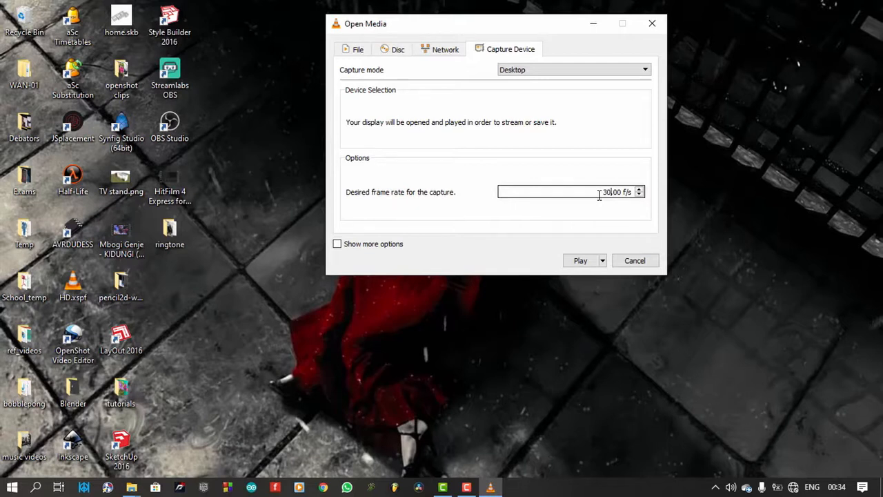
# Choose to convert the desktop capture and select the Video - H.264 + MP3 (MP4) profile.
pyautogui.click(602, 260)
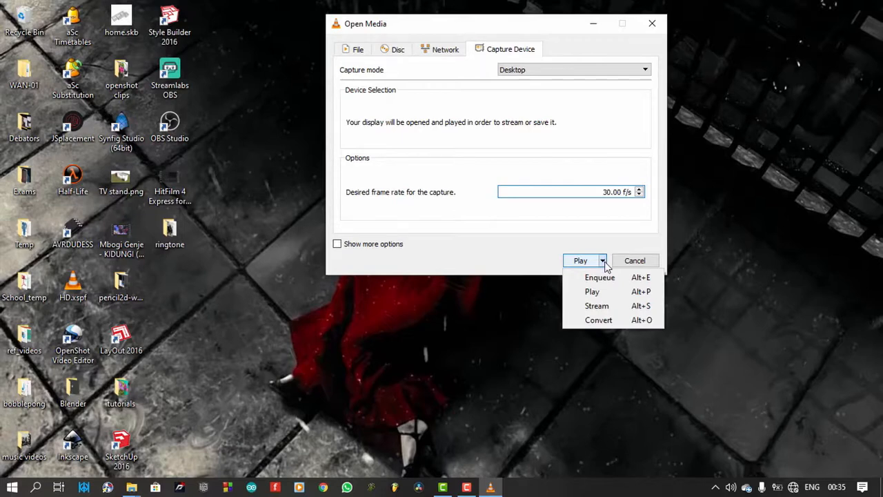
pyautogui.click(607, 320)
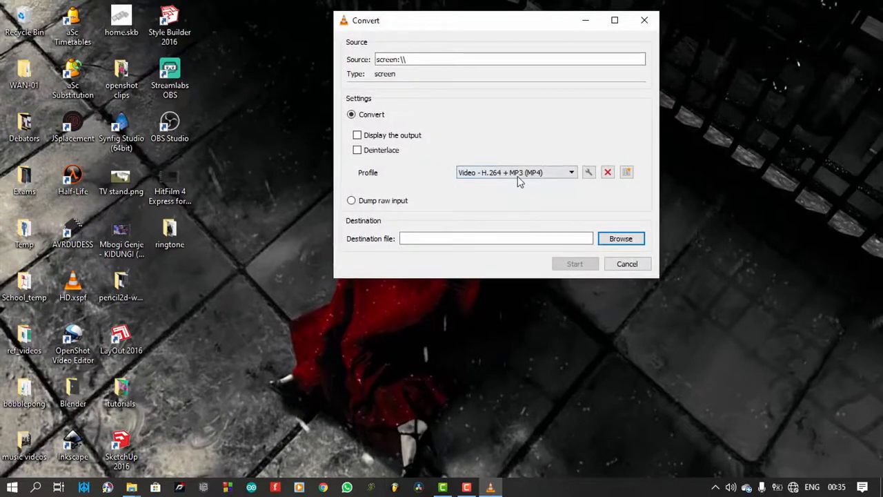
pyautogui.click(545, 176)
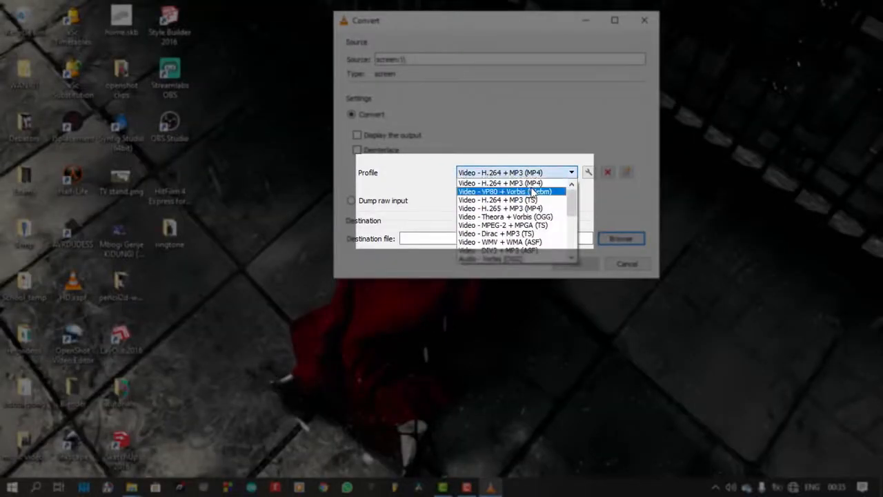
pyautogui.click(530, 183)
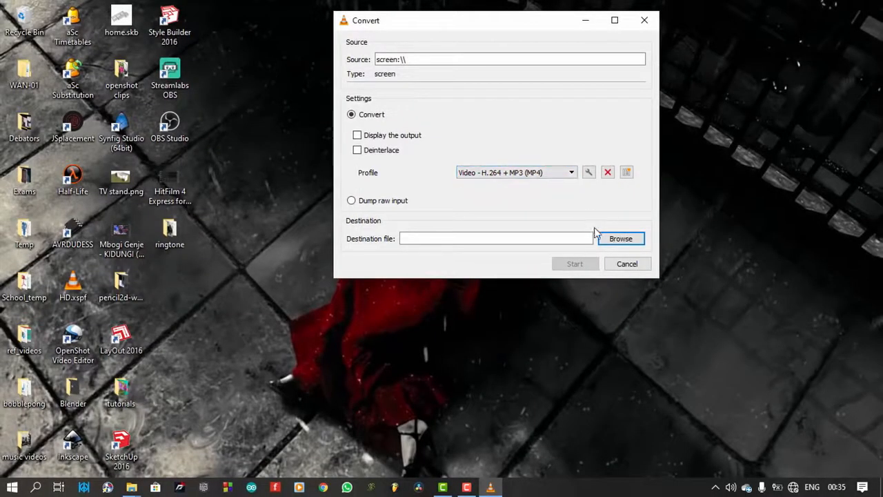
# Set the destination file to video capture one on the Desktop, and start the desktop recording with the VLC window minimized.
pyautogui.click(621, 239)
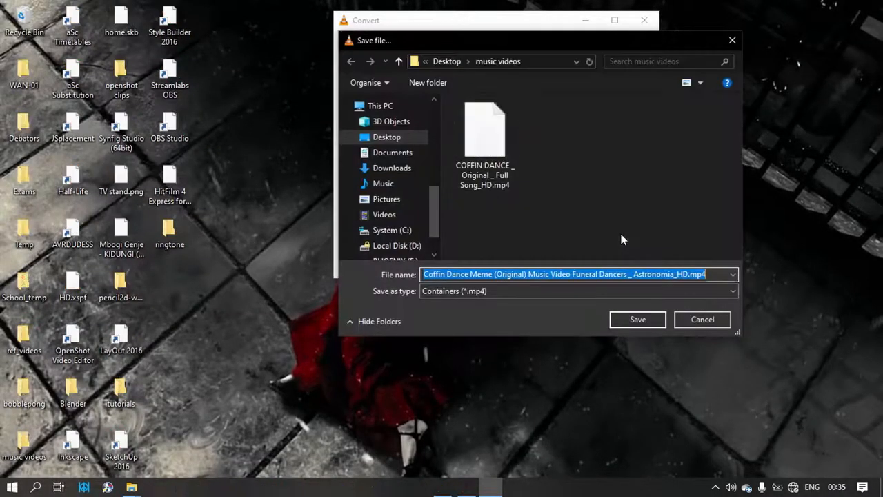
pyautogui.click(396, 144)
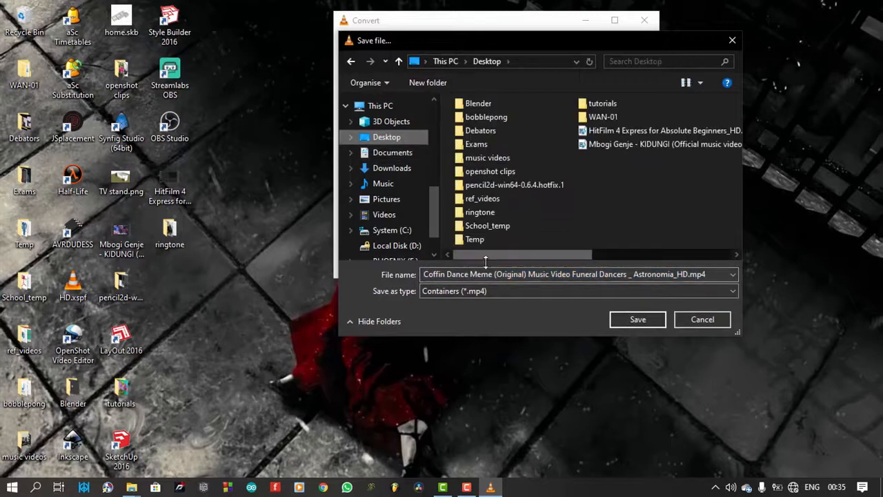
pyautogui.click(585, 273)
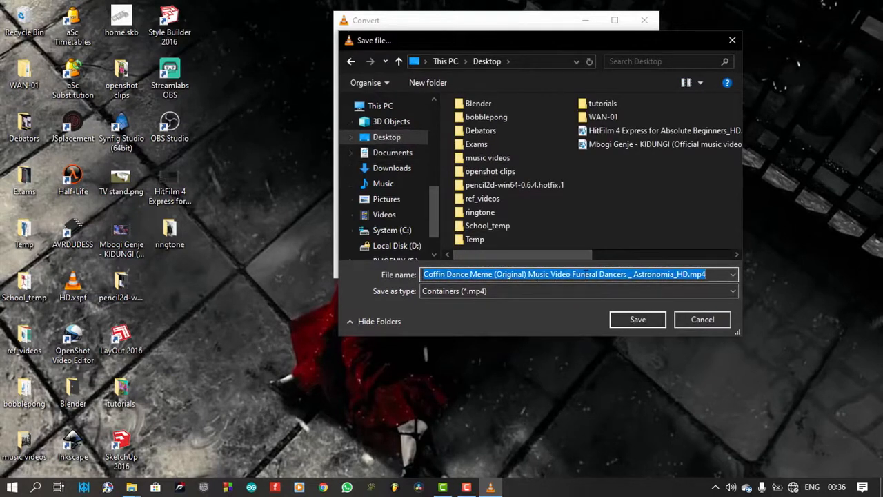
pyautogui.write('video ')
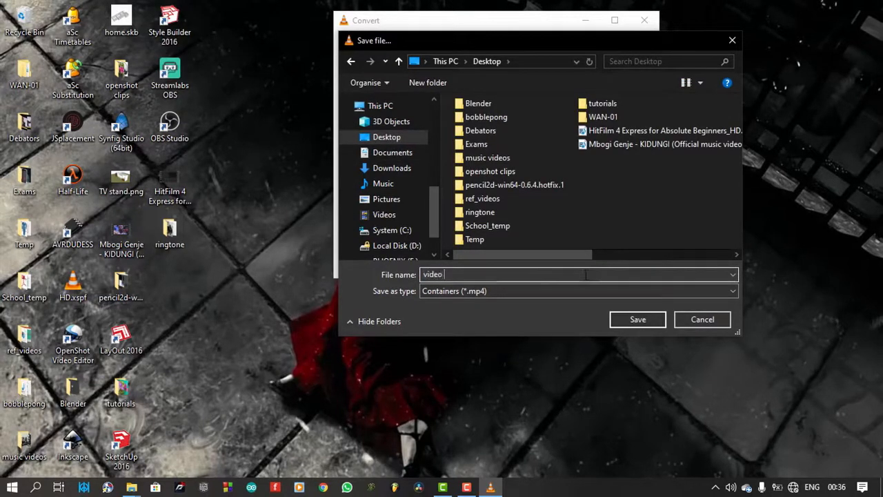
pyautogui.write('capture one')
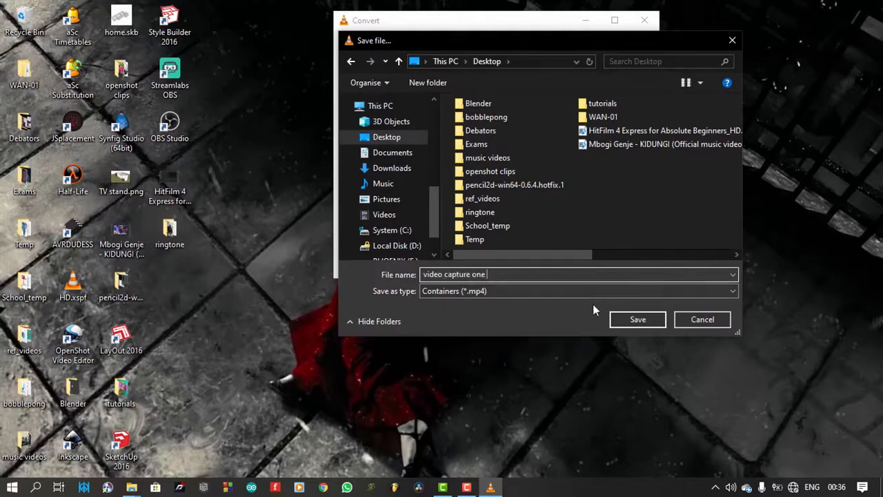
pyautogui.click(636, 317)
pyautogui.click(584, 265)
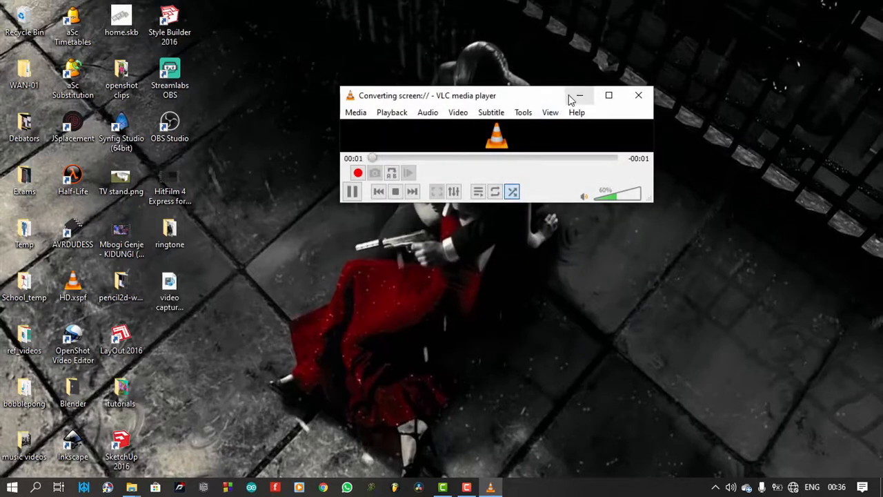
pyautogui.click(579, 96)
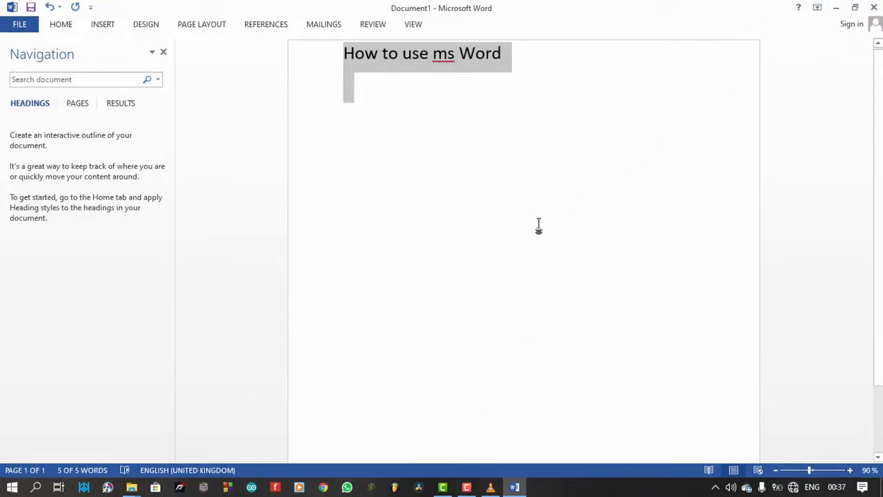
# Bring VLC back from Word, minimize the Word document, and pause the desktop recording.
pyautogui.press('super')
pyautogui.press('super')
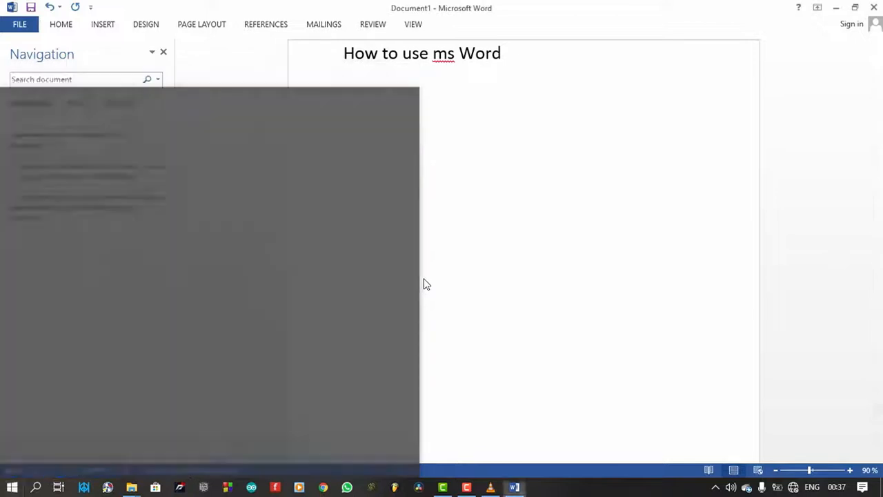
pyautogui.click(489, 487)
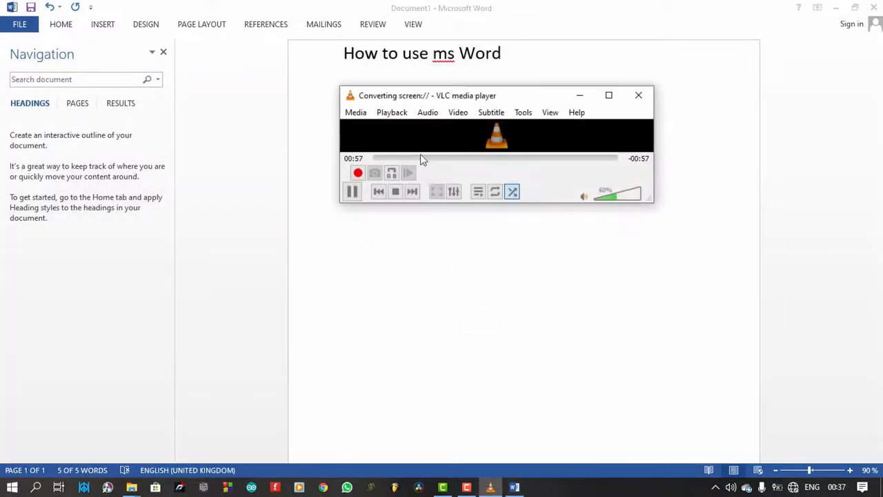
pyautogui.click(836, 7)
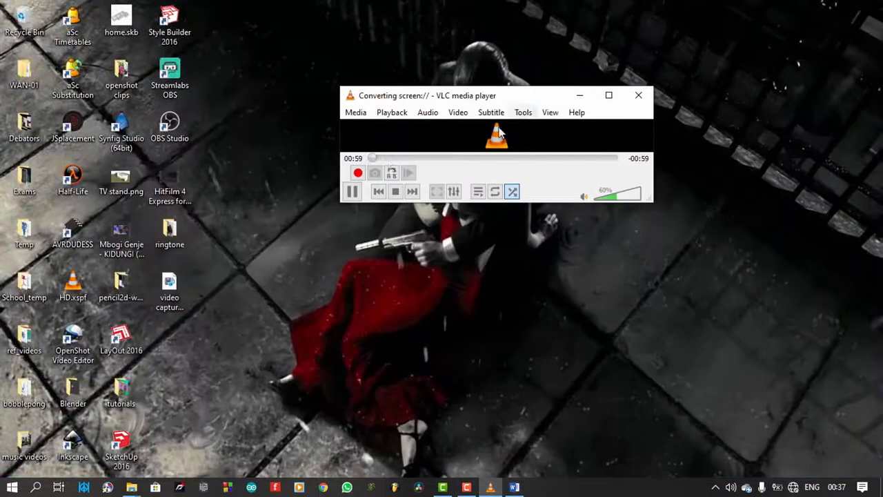
pyautogui.click(351, 191)
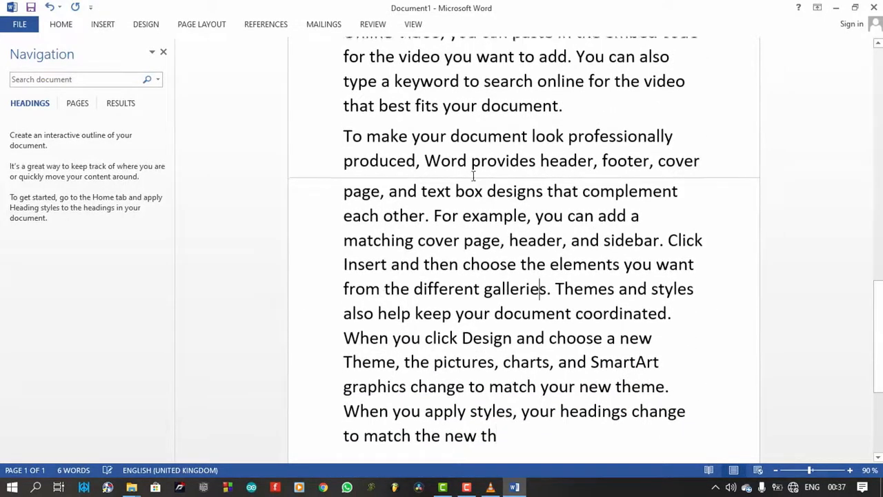
# Browse the sample text in the Word document and select passages in its header, footer and cover page paragraph.
pyautogui.doubleClick(538, 290)
pyautogui.scroll(-2, 482, 262)
pyautogui.tripleClick(438, 159)
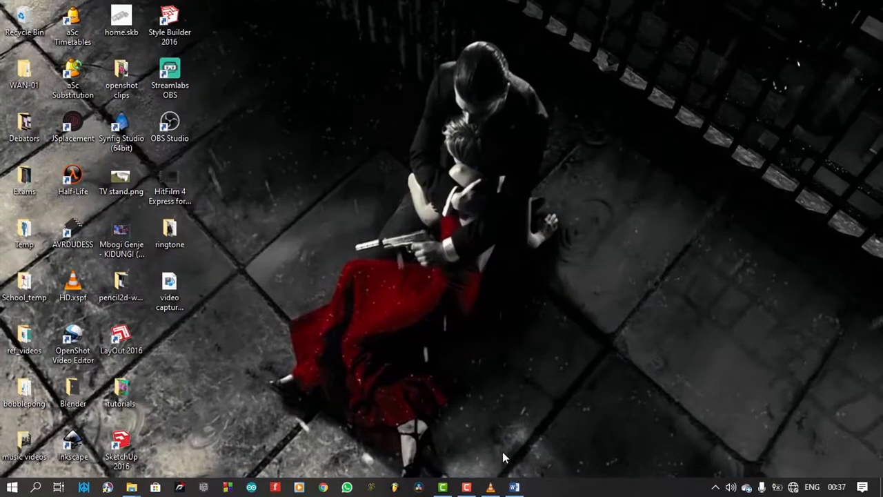
# Restore the minimized VLC window and stop the desktop recording.
pyautogui.moveTo(491, 482)
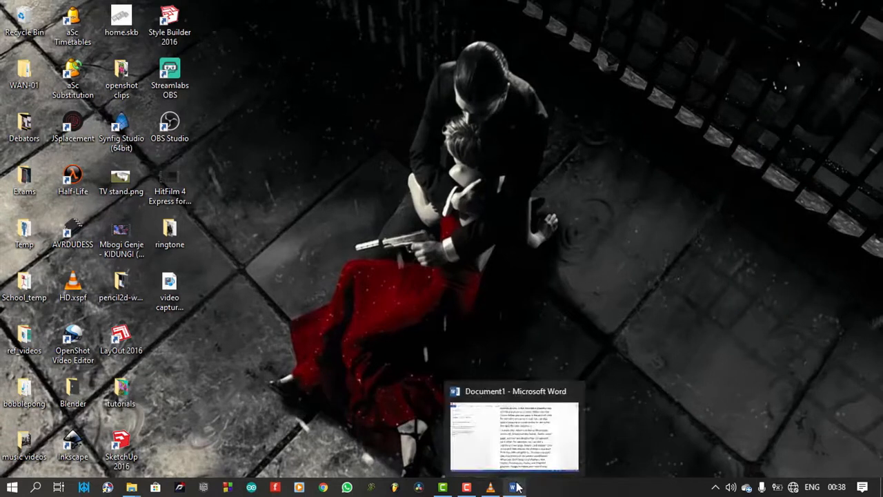
pyautogui.click(491, 487)
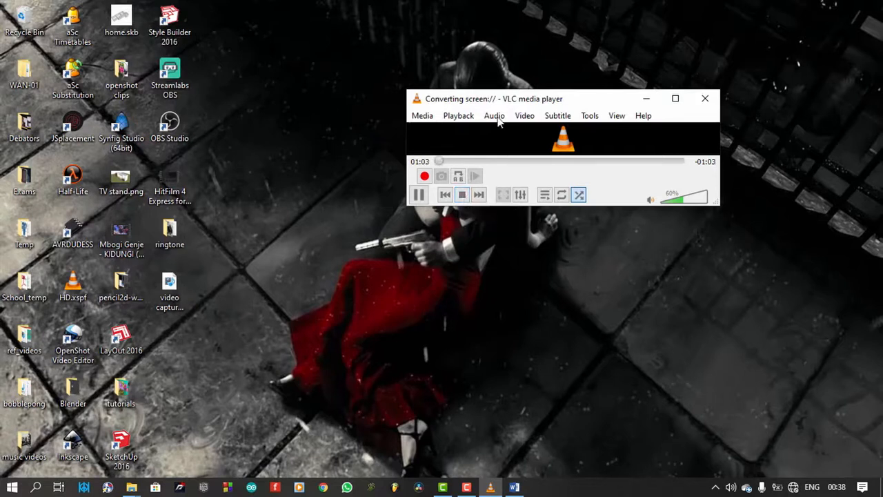
pyautogui.click(464, 197)
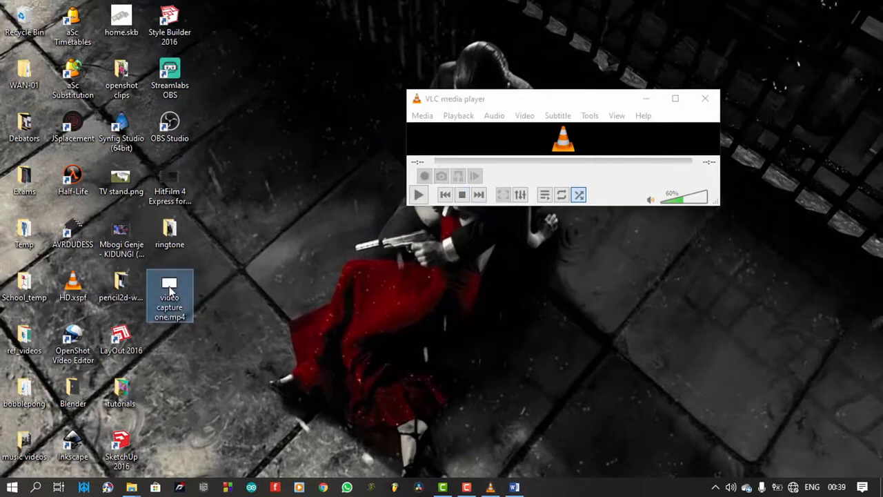
# Play video capture one.mp4 from the desktop in VLC with the volume raised, and close the player.
pyautogui.moveTo(170, 282); pyautogui.dragTo(522, 140)
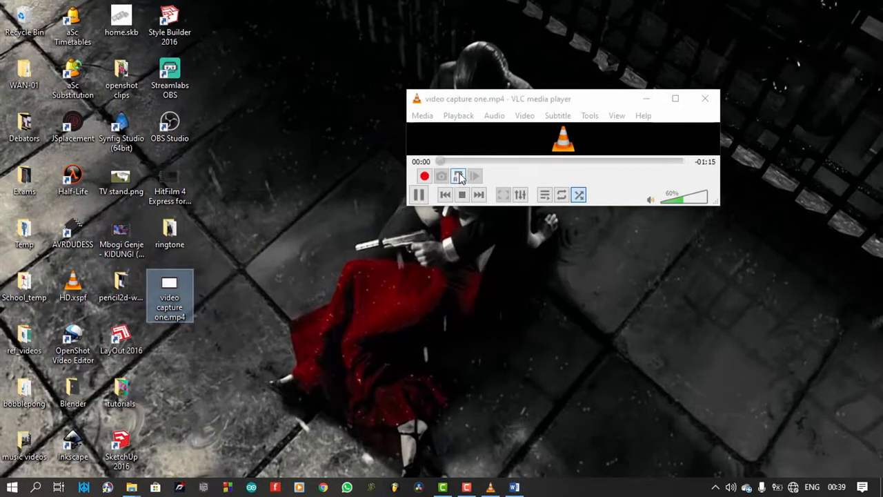
pyautogui.moveTo(613, 101); pyautogui.dragTo(225, 19)
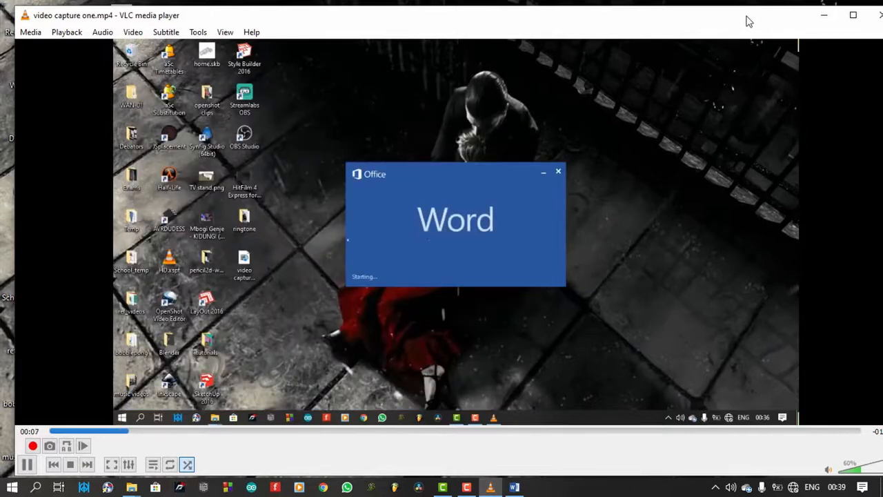
pyautogui.moveTo(745, 16); pyautogui.dragTo(713, 15)
pyautogui.scroll(7, 718, 205)
pyautogui.scroll(14, 718, 210)
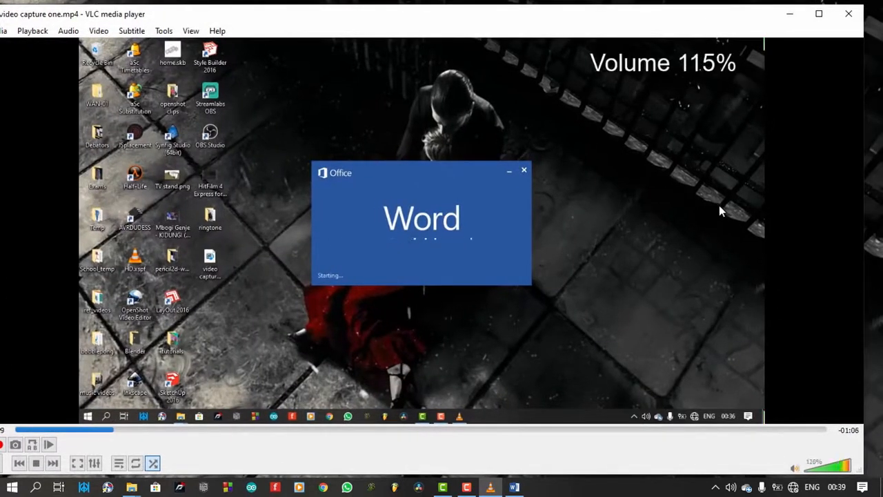
pyautogui.scroll(1, 706, 187)
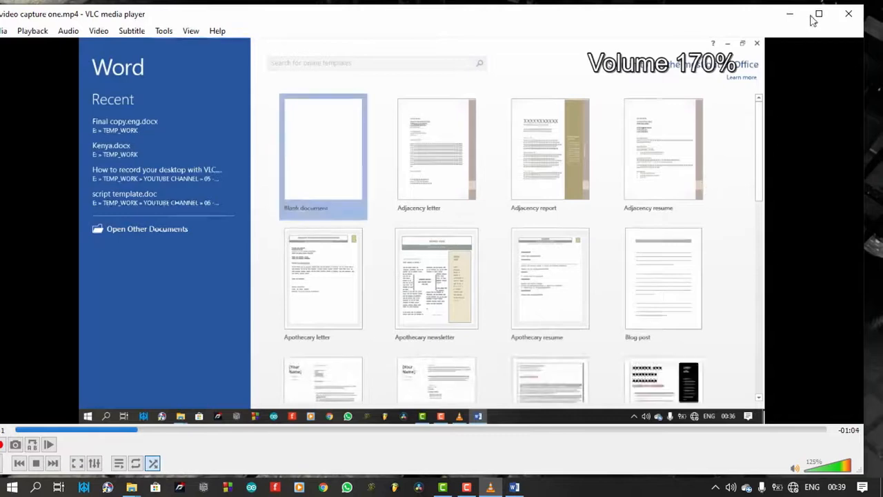
pyautogui.click(851, 15)
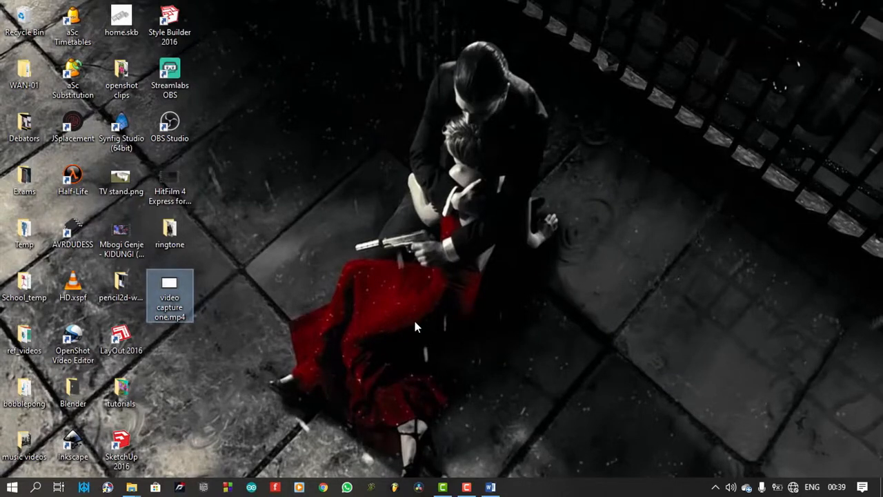
# Launch VLC media player again and move the window of the paused screen capture aside.
pyautogui.press('super')
pyautogui.write('vlc')
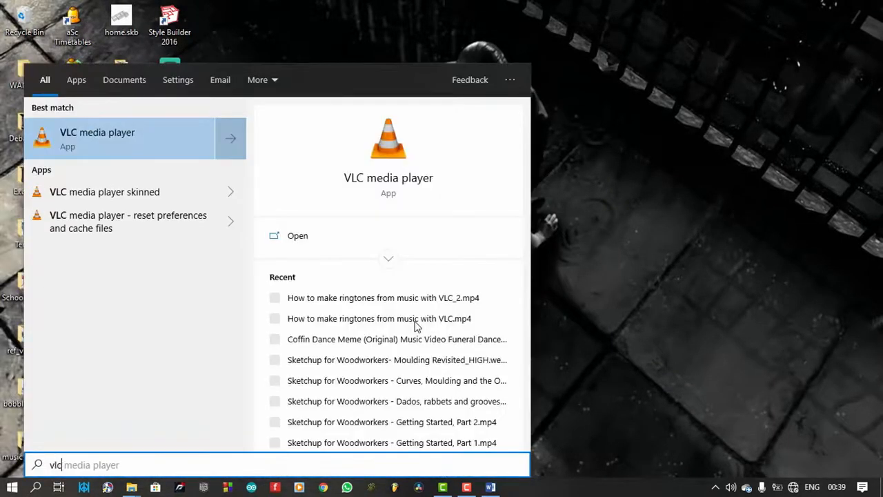
pyautogui.click(618, 161)
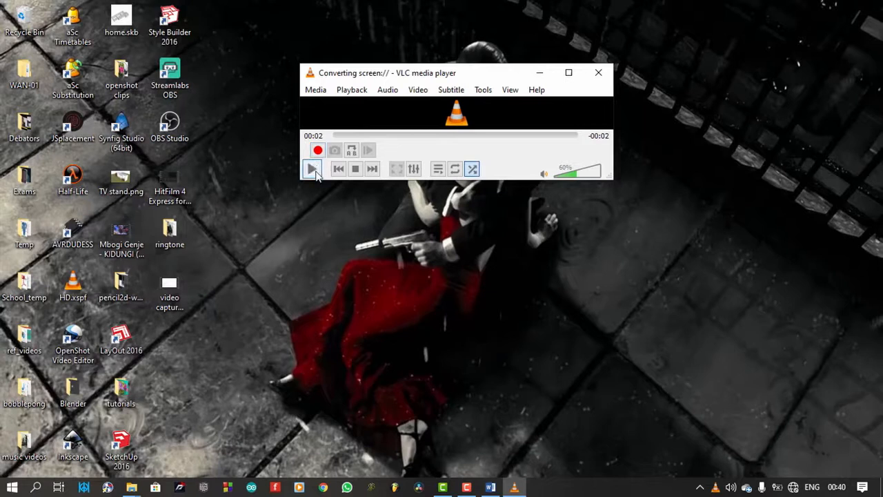
pyautogui.moveTo(389, 72); pyautogui.dragTo(500, 69)
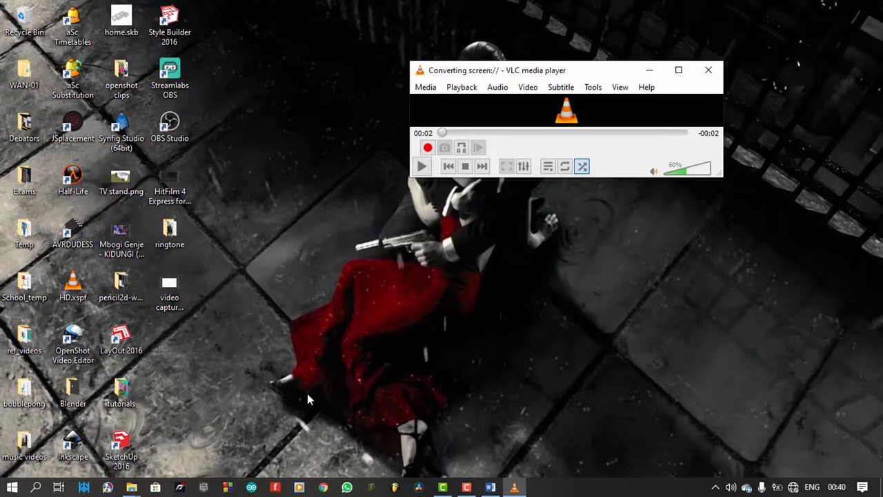
# Launch a second VLC media player instance and place its window below the screen capture one.
pyautogui.press('super')
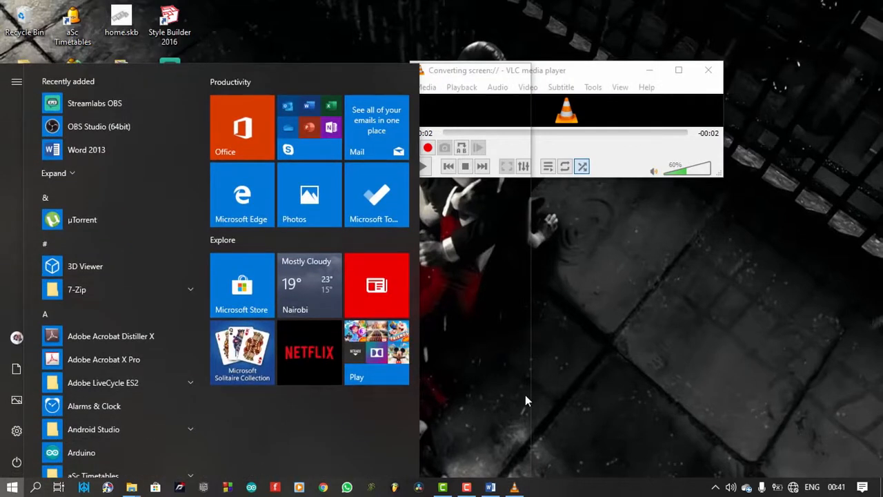
pyautogui.write('v')
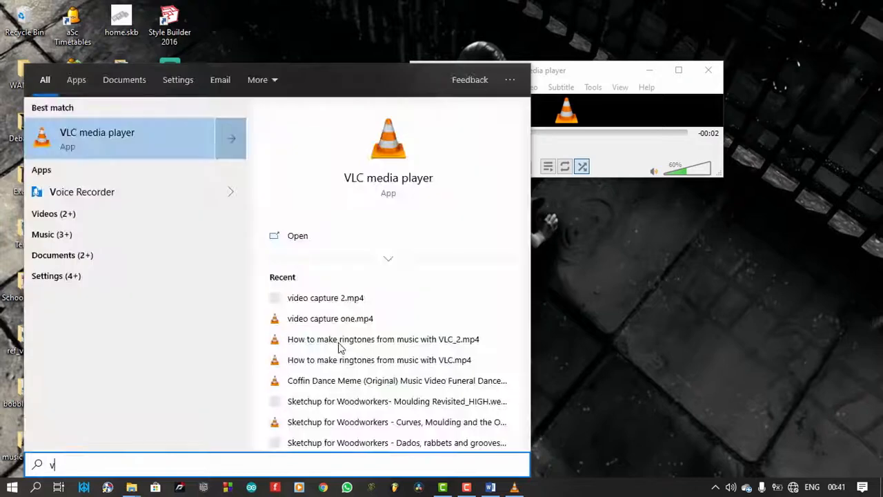
pyautogui.click(155, 140)
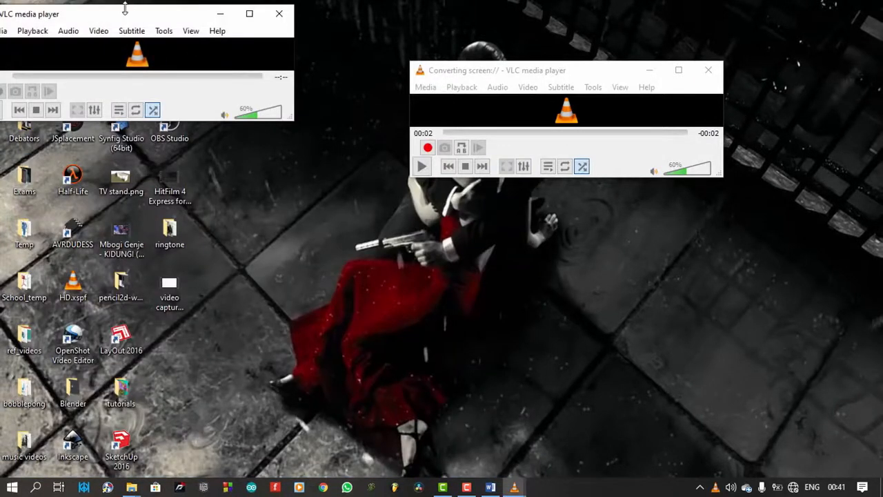
pyautogui.moveTo(121, 17); pyautogui.dragTo(438, 201)
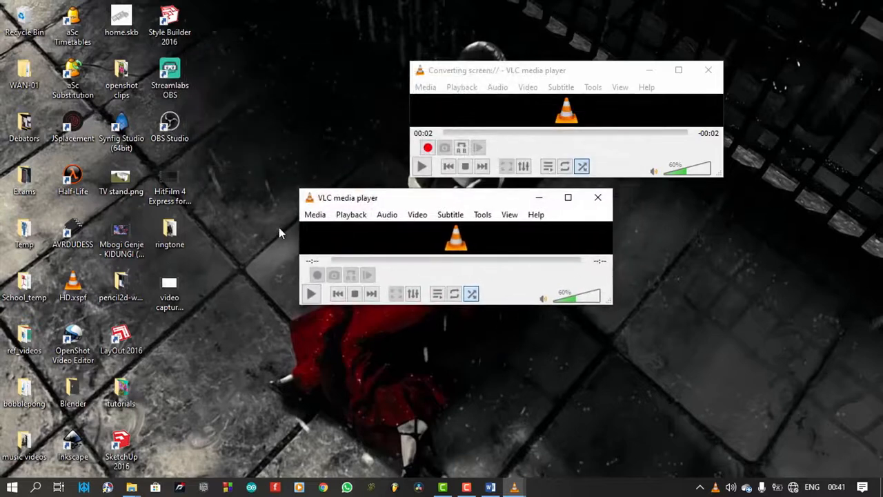
# Open a capture device in DirectShow mode with video device None and audio device Stereo Mix (Realtek High Definition Audio).
pyautogui.click(315, 214)
pyautogui.click(365, 300)
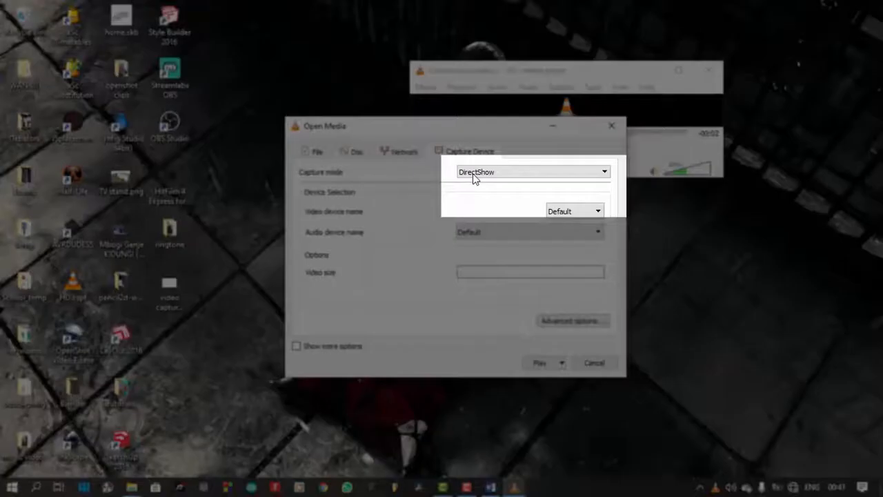
pyautogui.click(474, 174)
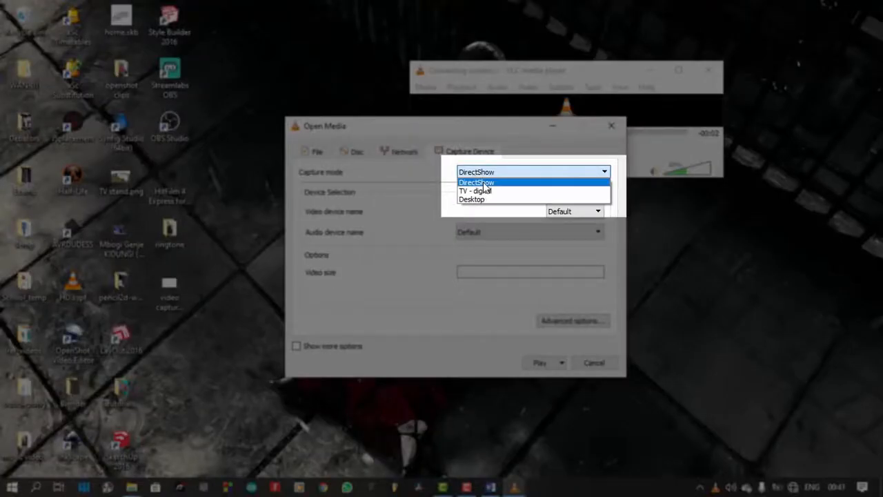
pyautogui.click(483, 180)
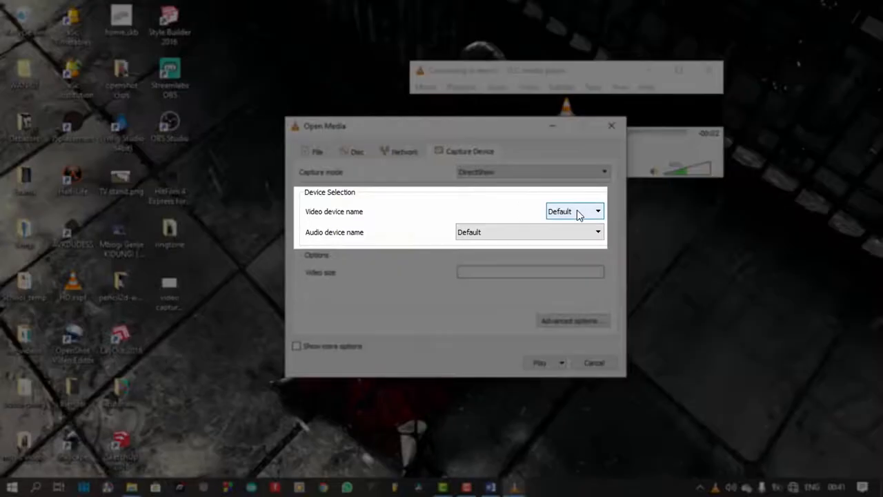
pyautogui.click(578, 215)
pyautogui.click(560, 233)
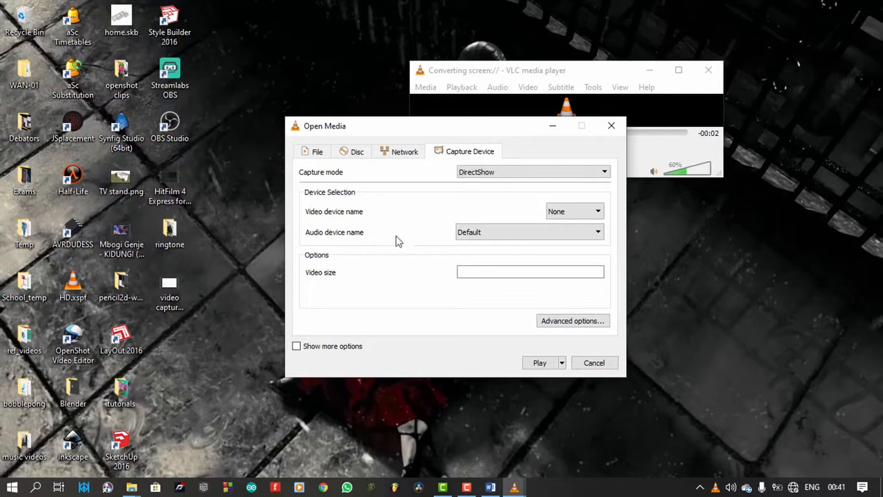
pyautogui.moveTo(397, 240)
pyautogui.click(474, 233)
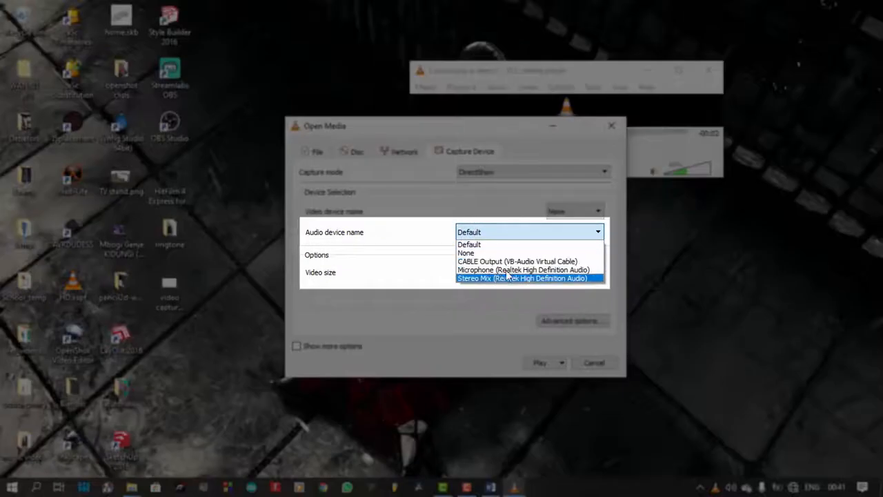
pyautogui.click(513, 279)
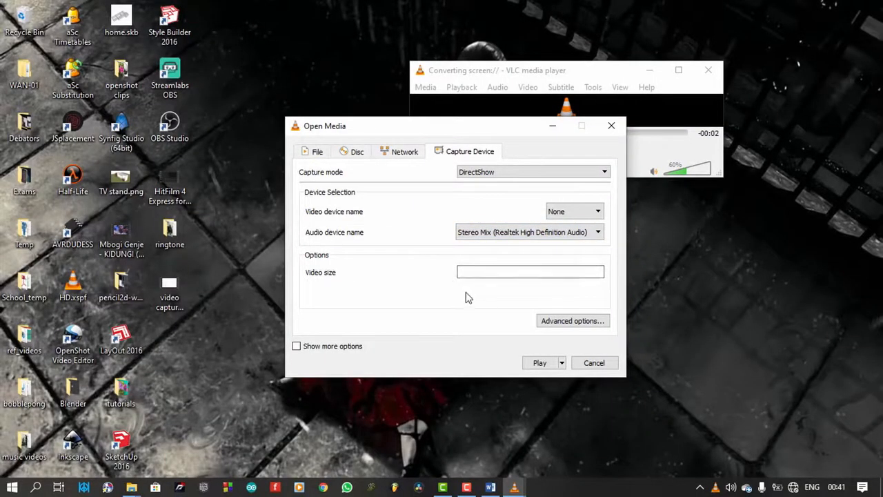
# Convert the DirectShow capture instead of playing it, using the Audio - MP3 profile.
pyautogui.click(562, 363)
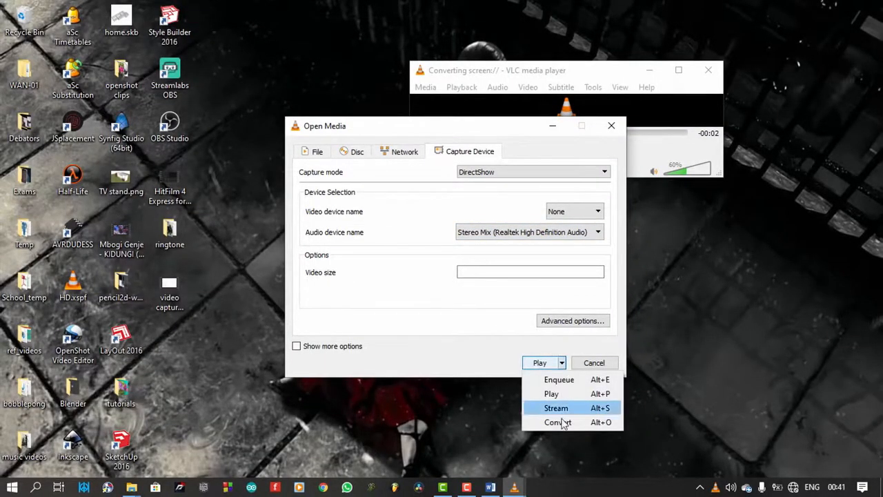
pyautogui.click(559, 420)
pyautogui.click(493, 274)
pyautogui.scroll(-5, 483, 331)
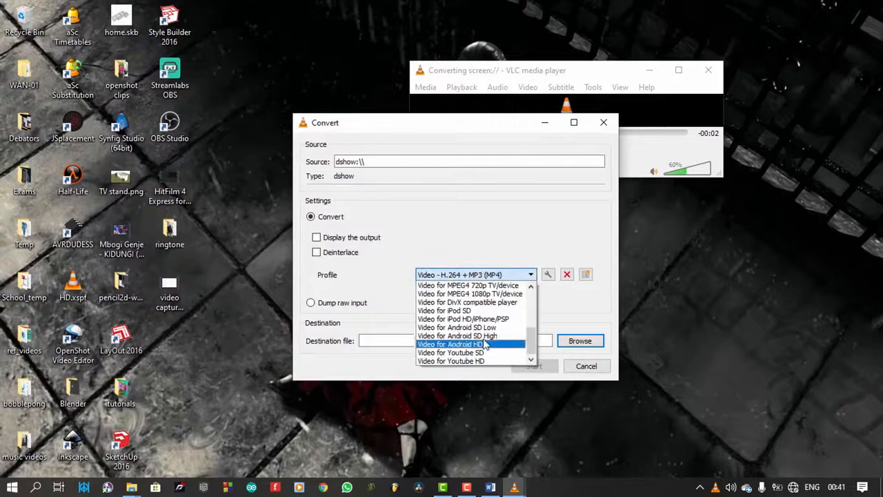
pyautogui.scroll(4, 483, 331)
pyautogui.click(455, 317)
# Set the destination file to audio capture on the desktop and start the audio recording.
pyautogui.click(578, 340)
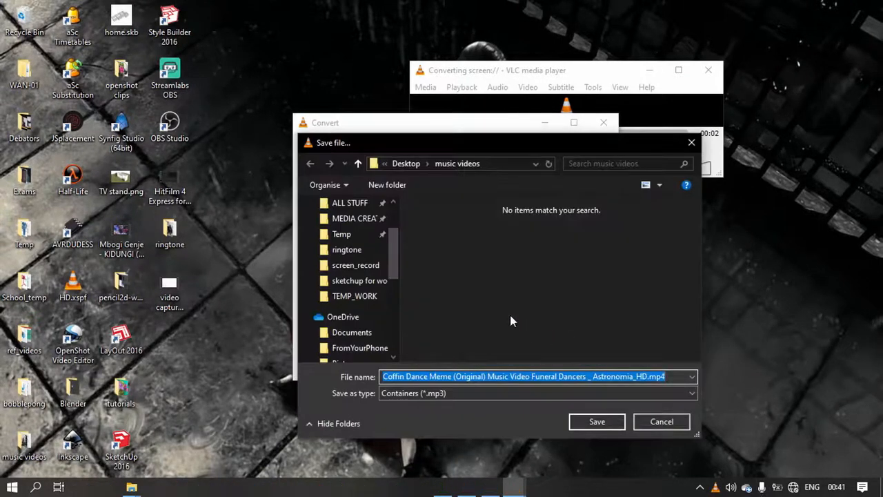
pyautogui.write('audio capture')
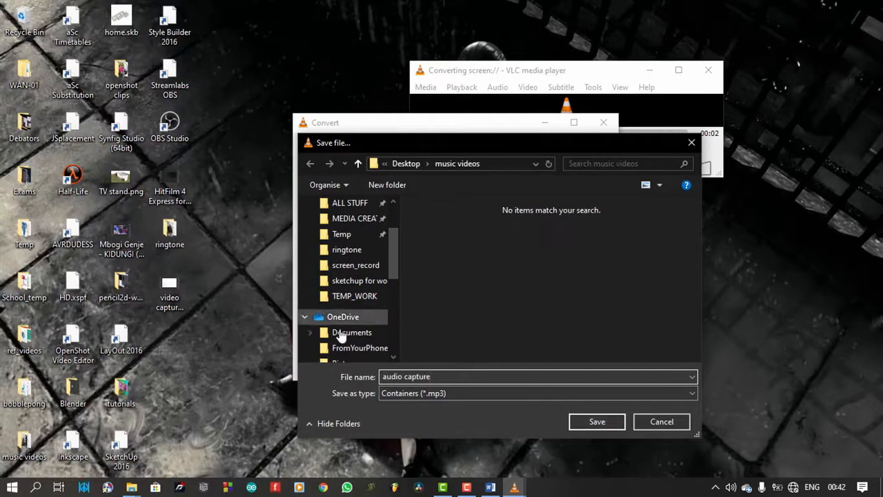
pyautogui.scroll(2, 345, 317)
pyautogui.click(594, 422)
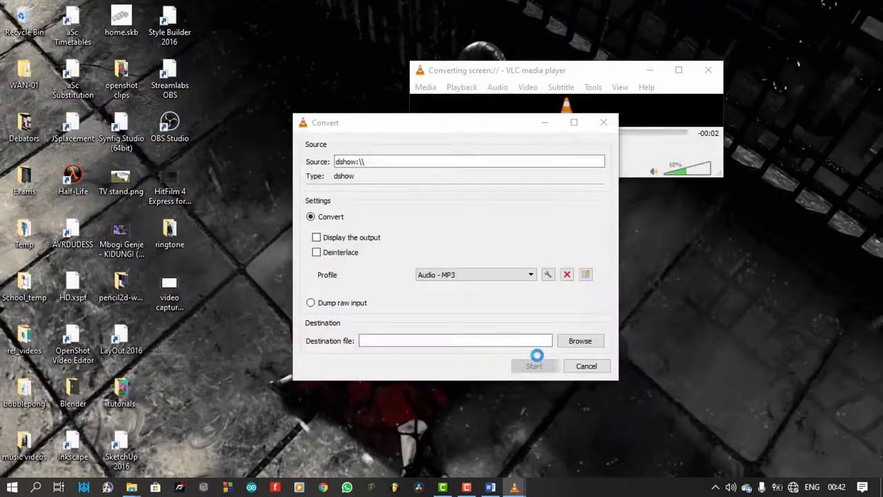
pyautogui.click(534, 366)
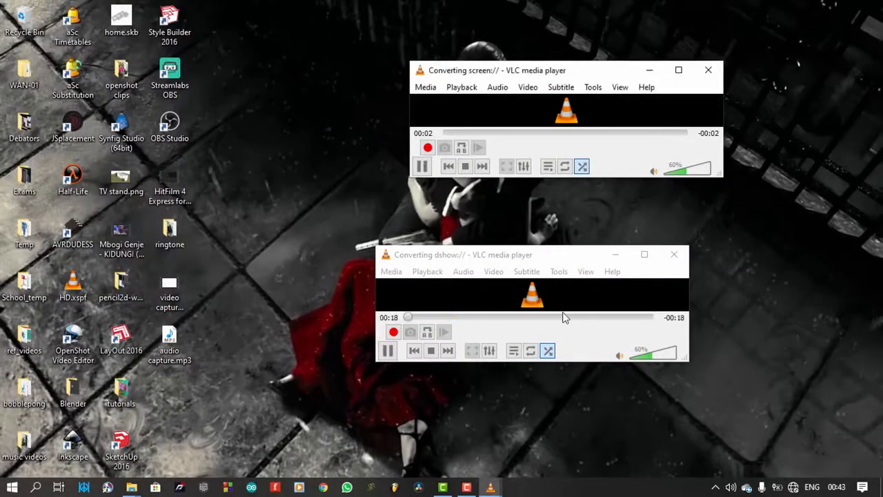
# Reposition the audio and screen capture player windows, and close both to end the recordings.
pyautogui.moveTo(466, 264); pyautogui.dragTo(525, 262)
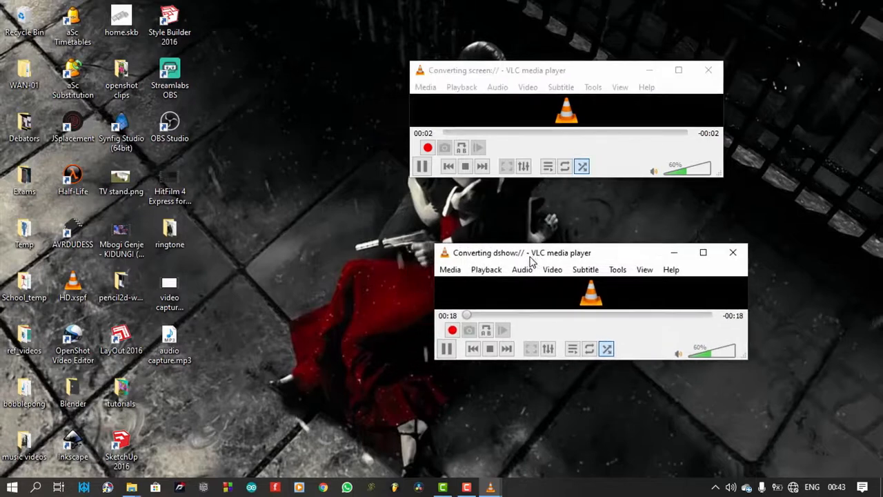
pyautogui.moveTo(490, 74); pyautogui.dragTo(527, 71)
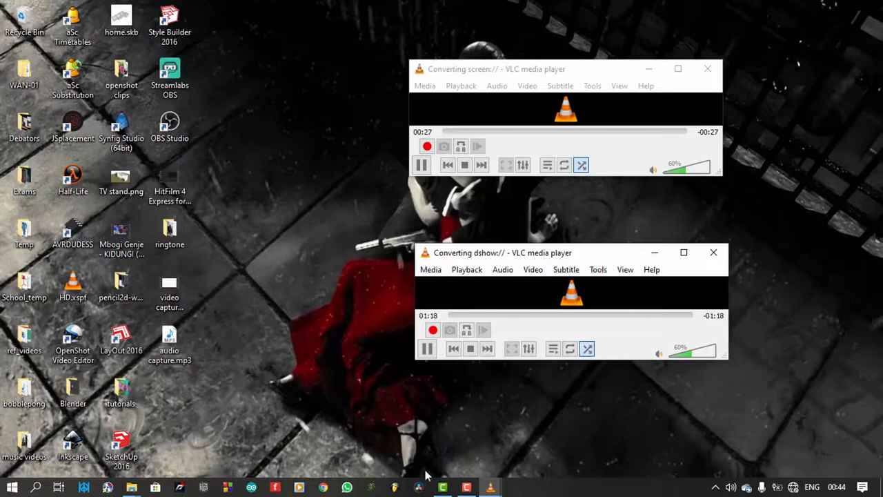
pyautogui.click(715, 252)
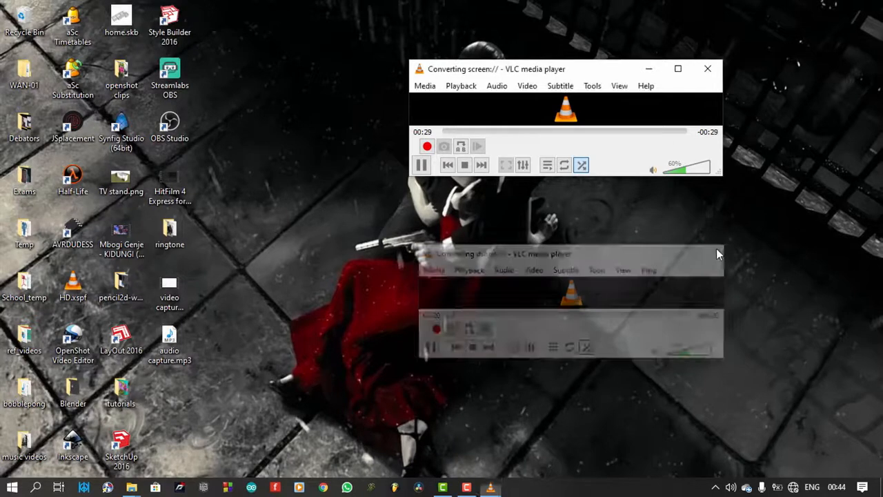
pyautogui.click(707, 69)
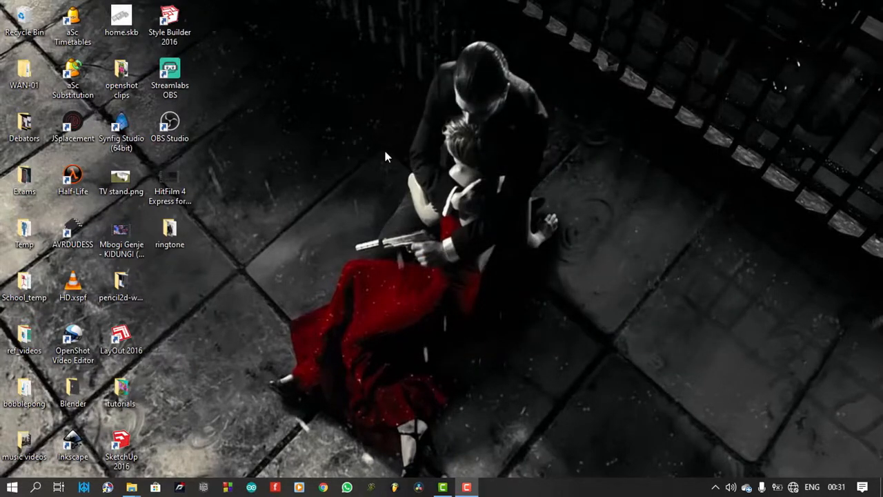